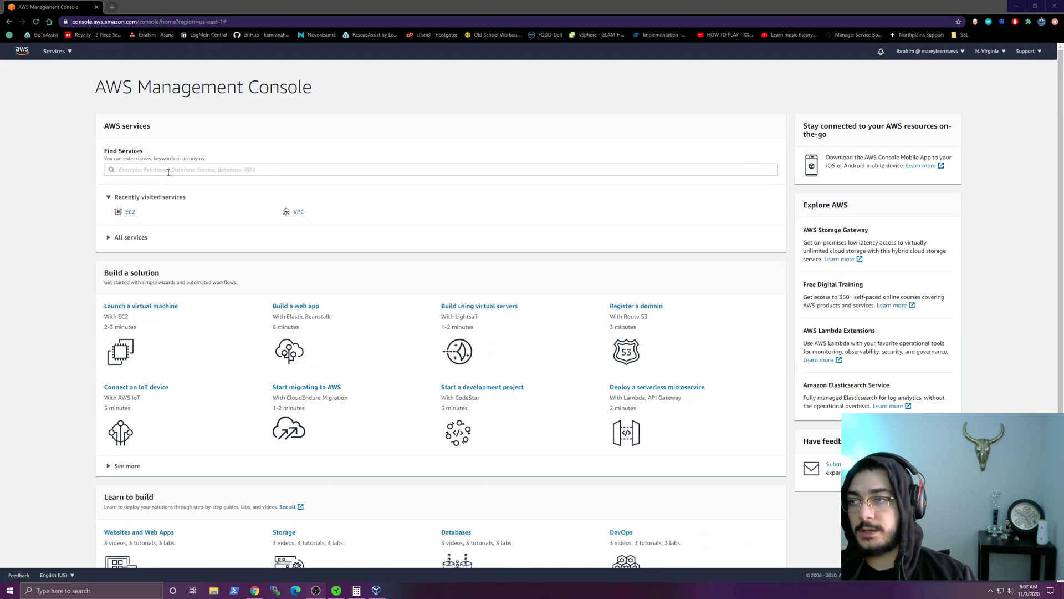
Find and open the S3 service, and select the existing Elastic Beanstalk bucket in the bucket list.
type("S3")
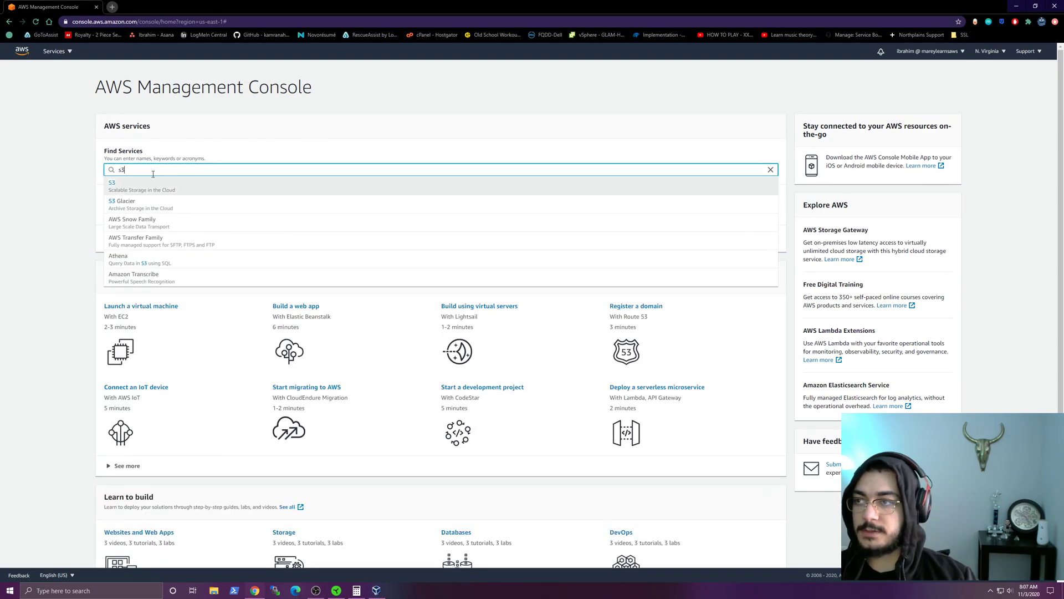
left_click(143, 186)
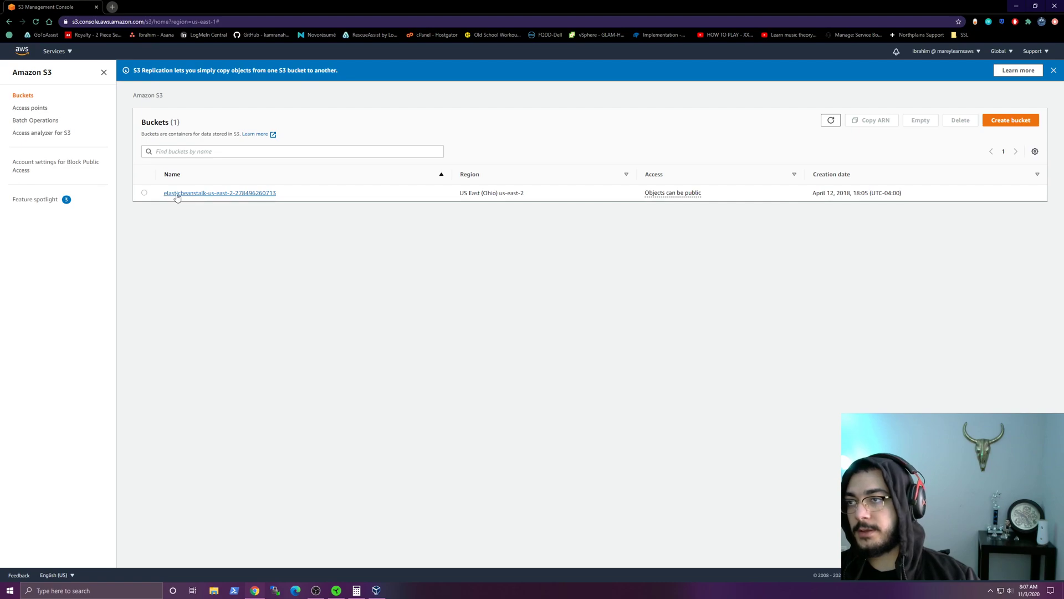
left_click(145, 193)
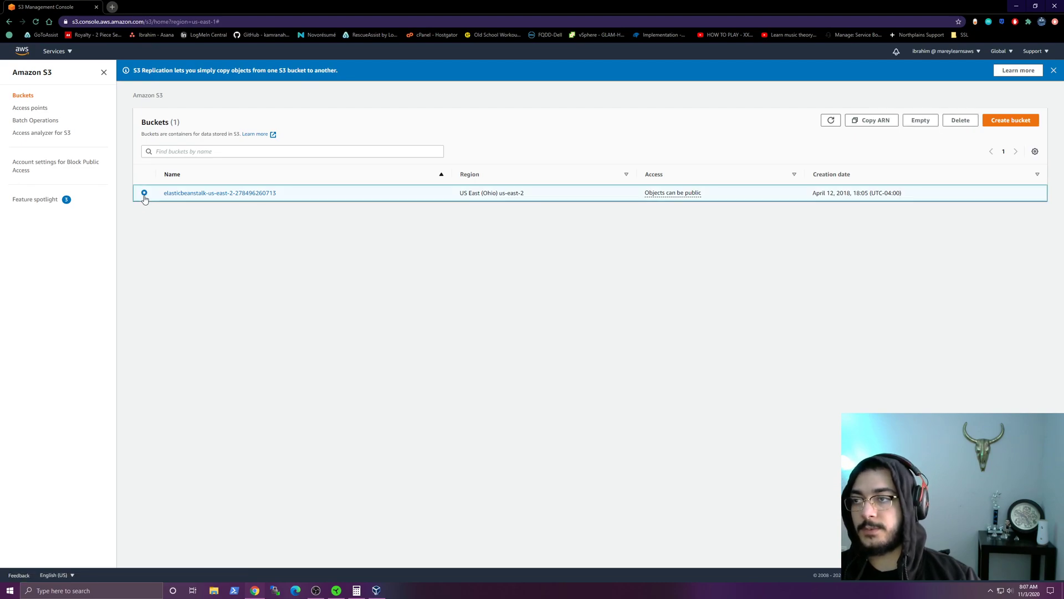
left_click(1035, 151)
left_click(627, 212)
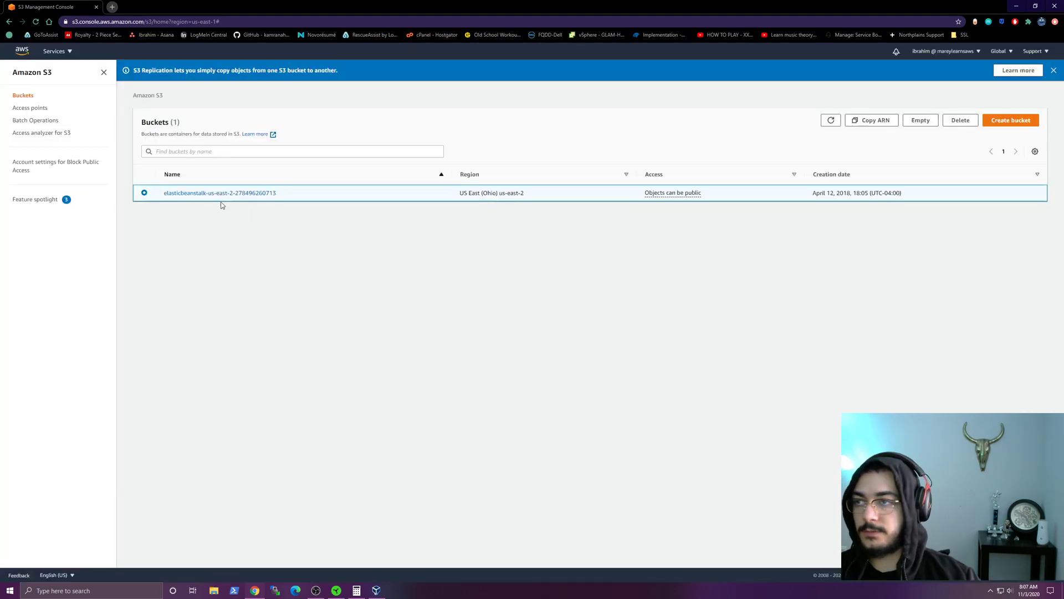
Open the Elastic Beanstalk bucket to view its objects and available actions, and return to the bucket list.
left_click(214, 193)
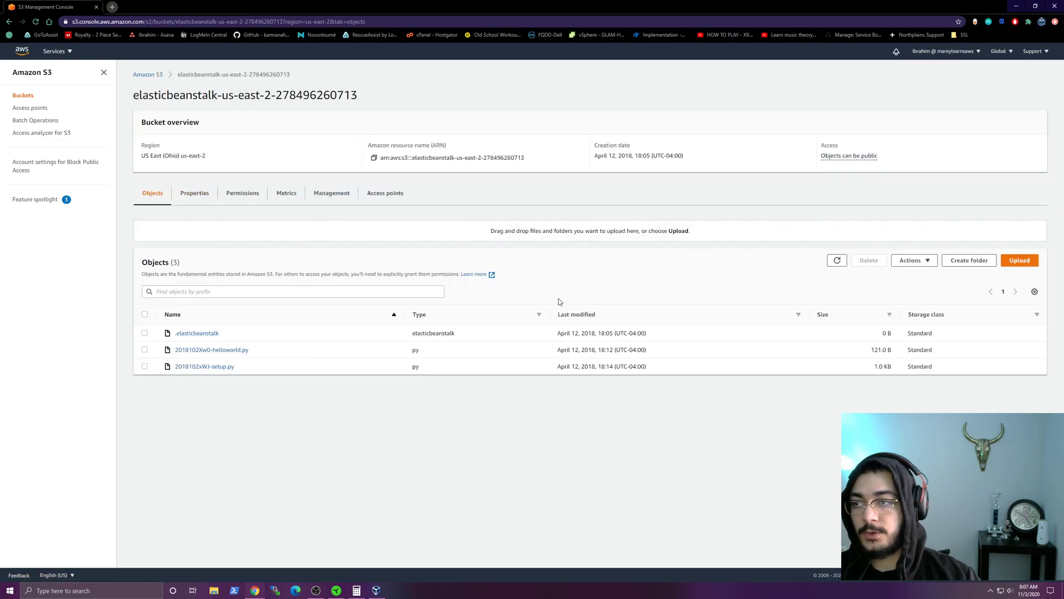
left_click(915, 261)
key("alt+Left")
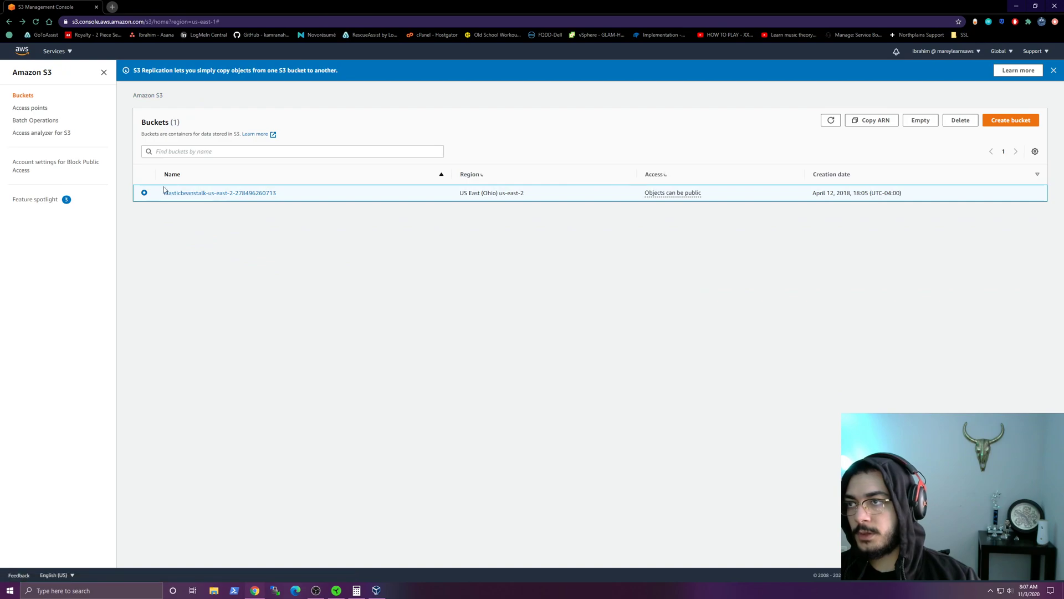
Empty the selected Elastic Beanstalk bucket, confirming with "permanently delete", and exit to the bucket list.
left_click(963, 120)
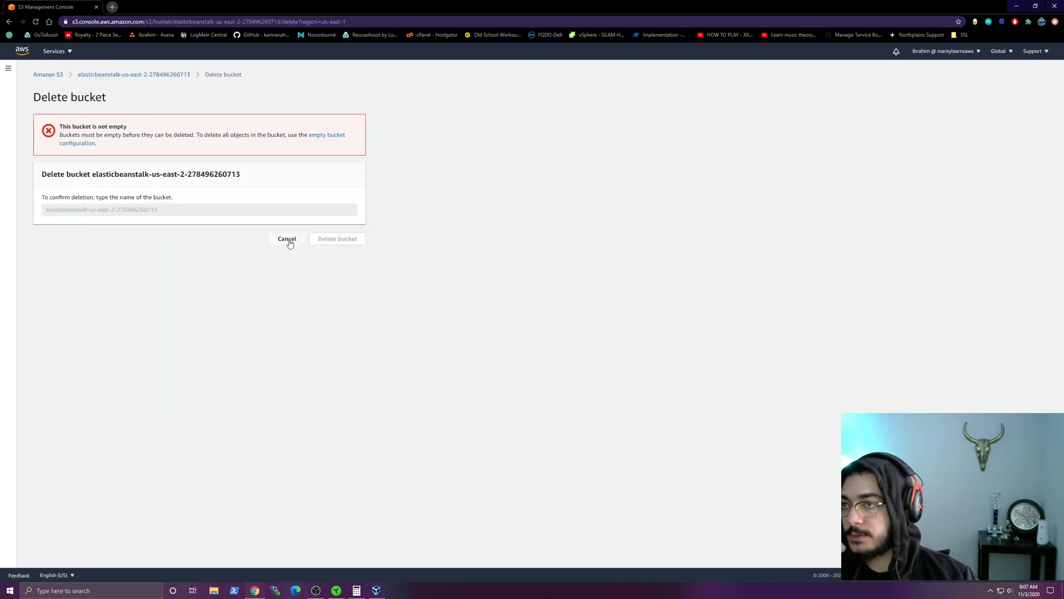
left_click(335, 136)
left_click(181, 198)
type("pe")
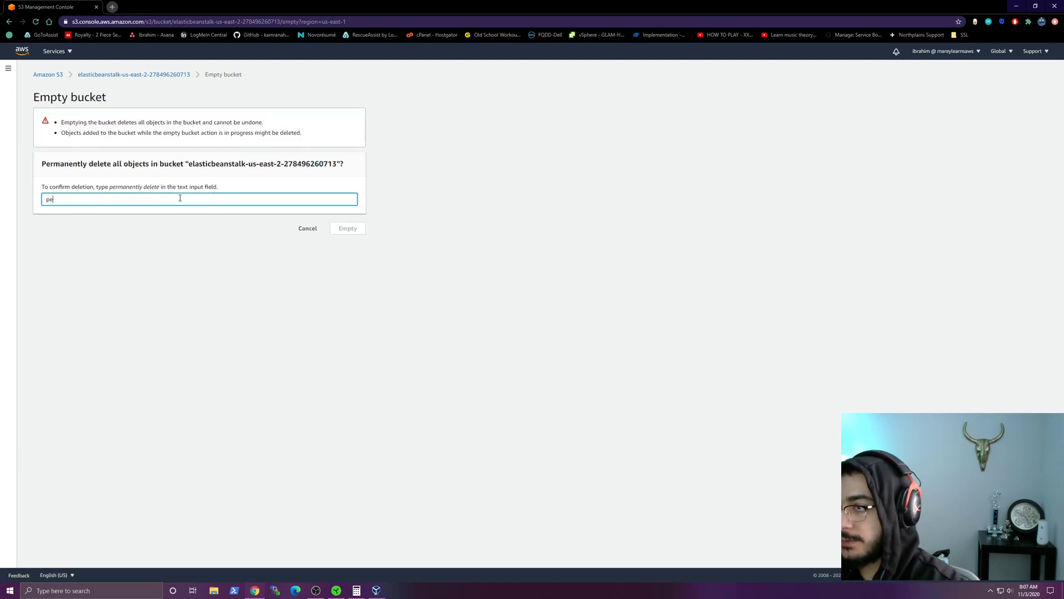
type("rmanently delete")
left_click(344, 228)
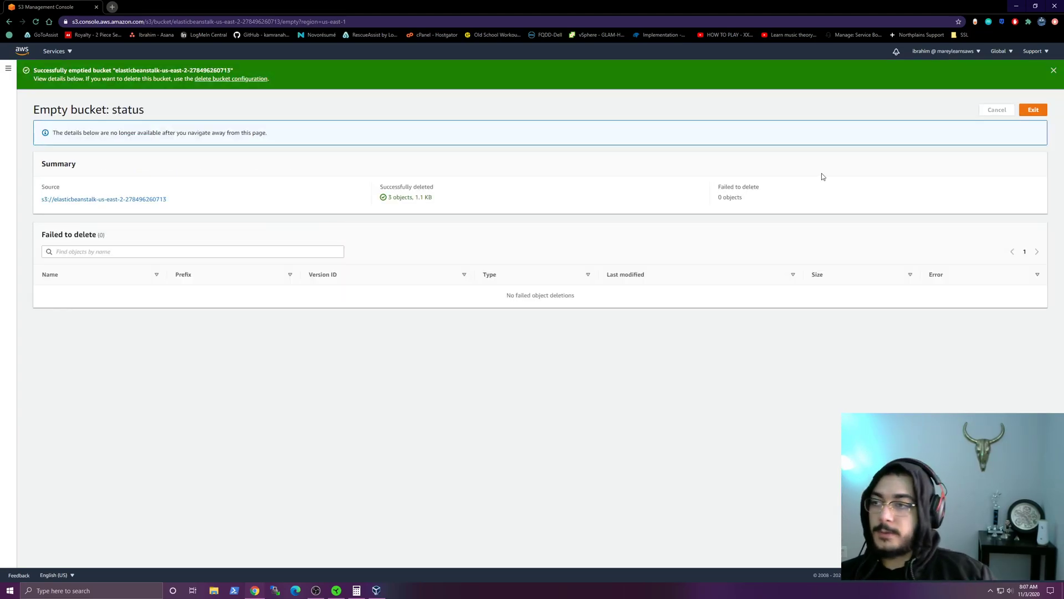
left_click(1033, 109)
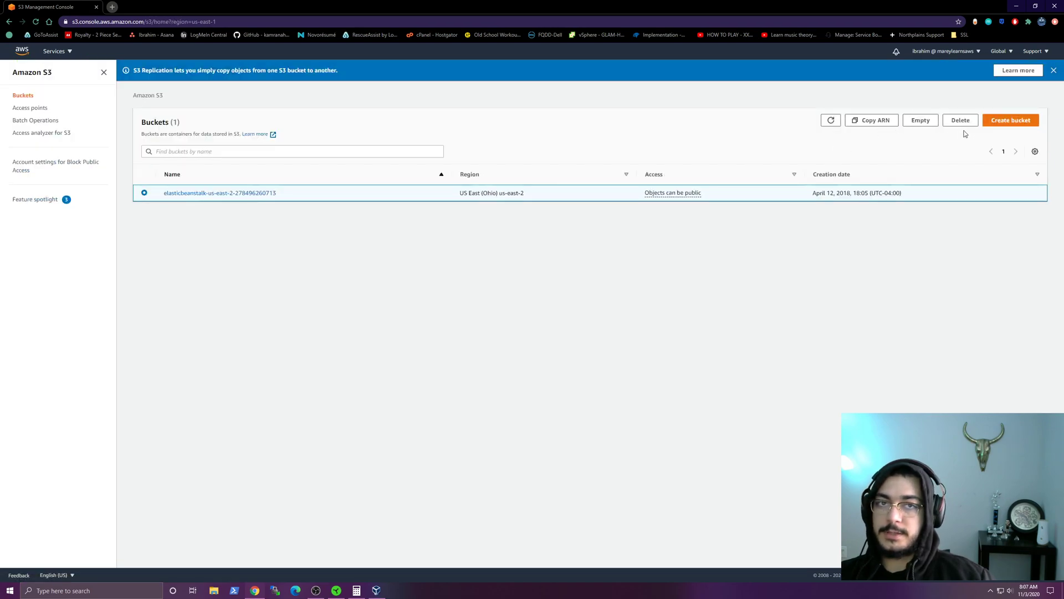
Start creating a new bucket and review the naming, region, copy-settings and Block Public Access options.
left_click(1001, 120)
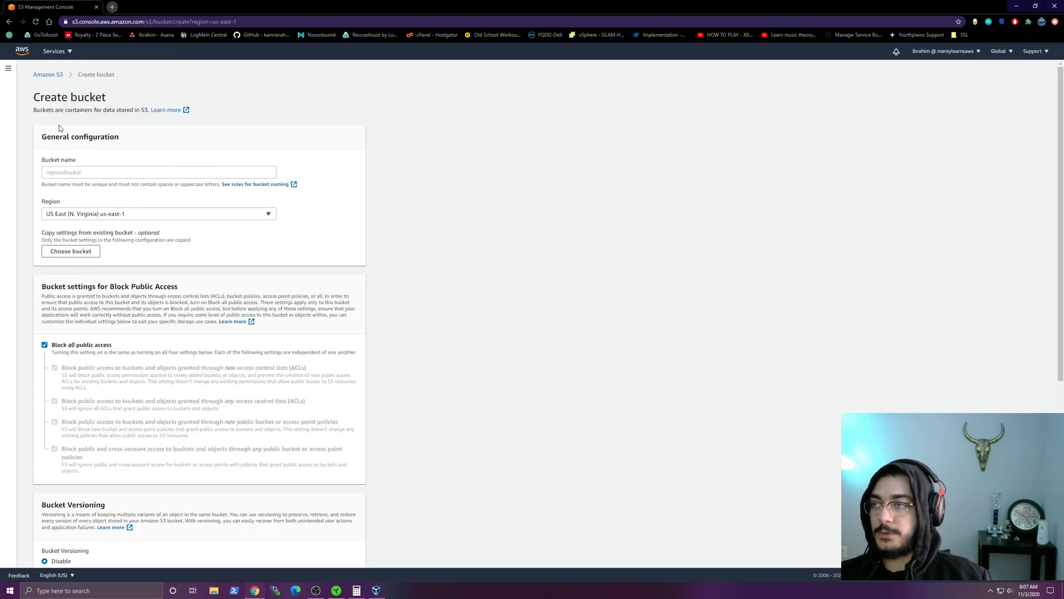
scroll(68, 190, "down", 1)
scroll(69, 190, "up", 1)
left_click(72, 171)
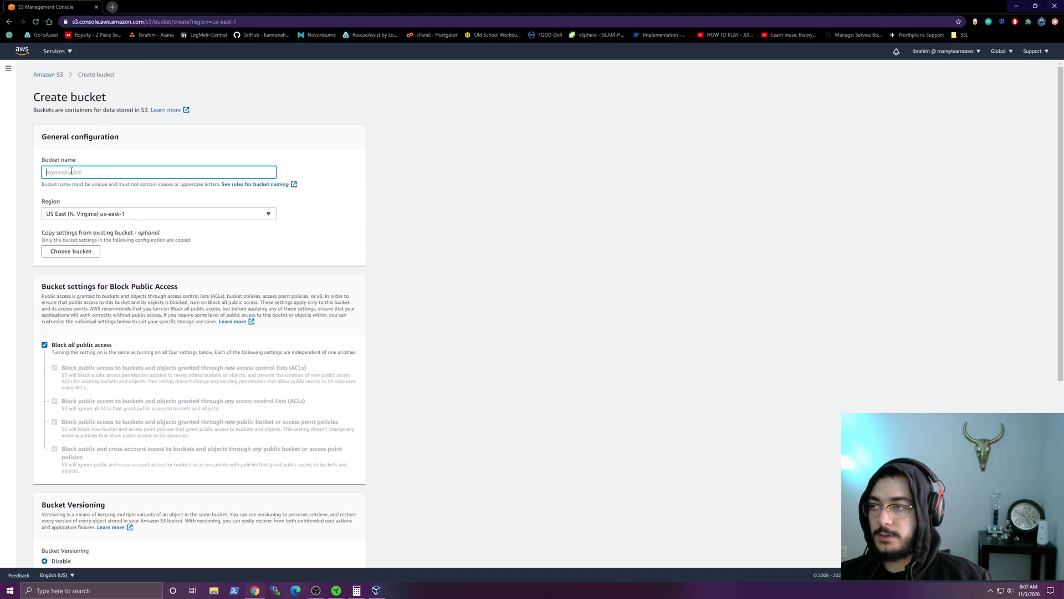
scroll(71, 194, "down", 1)
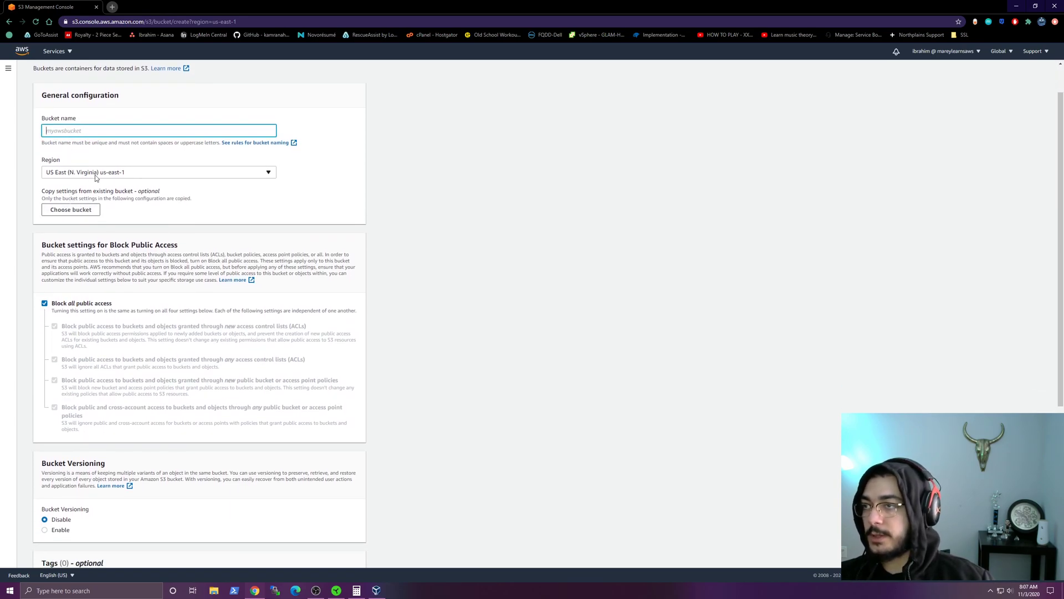
left_click_drag(44, 192, 131, 197)
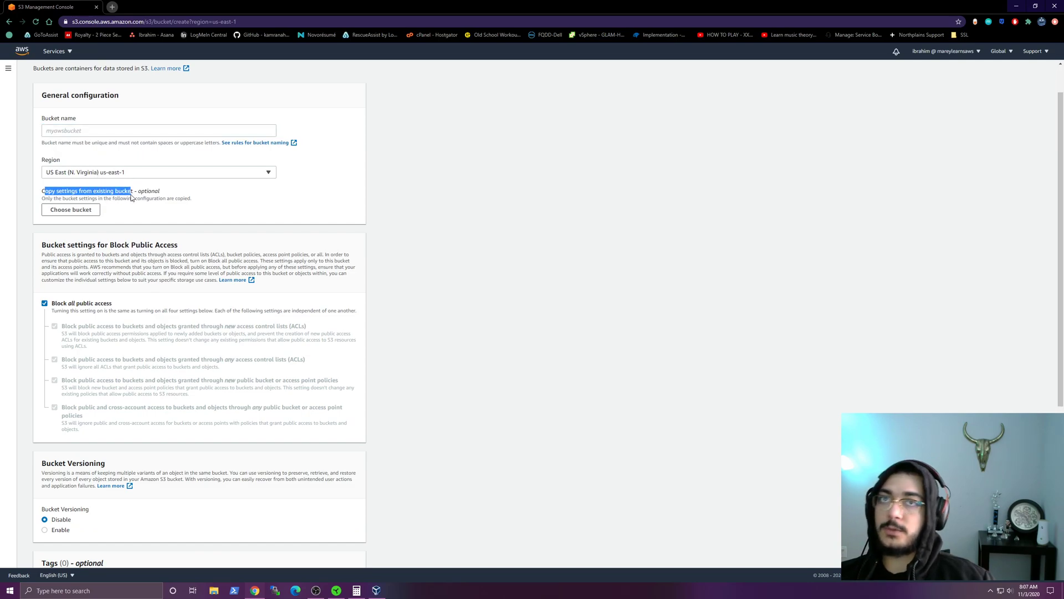
scroll(126, 215, "down", 3)
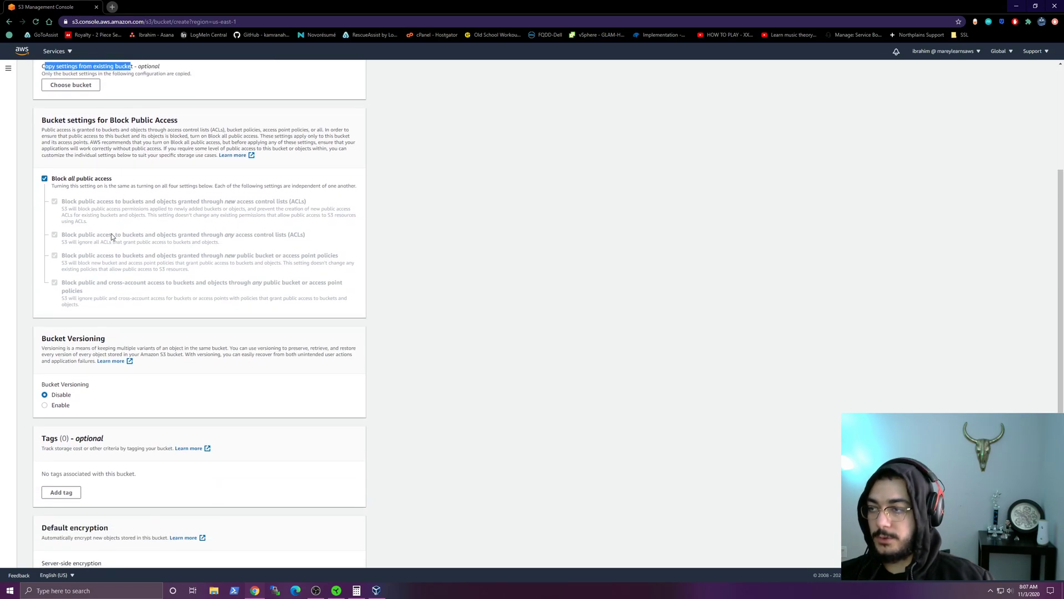
left_click_drag(110, 179, 64, 178)
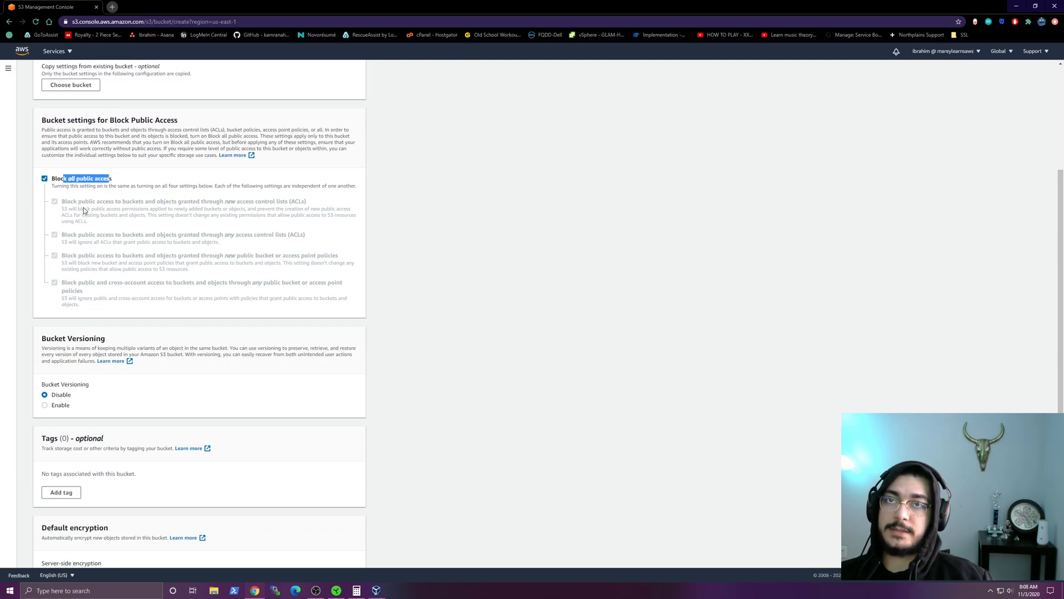
Turn off Block all public access for the new bucket and acknowledge that its objects might become public.
left_click(45, 179)
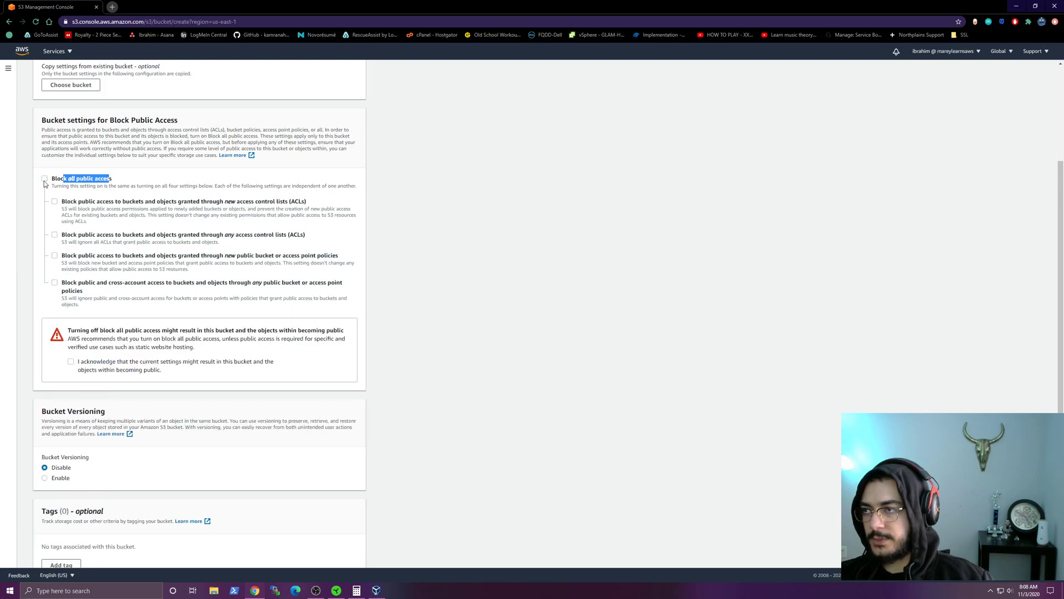
left_click(74, 362)
left_click_drag(158, 370, 92, 371)
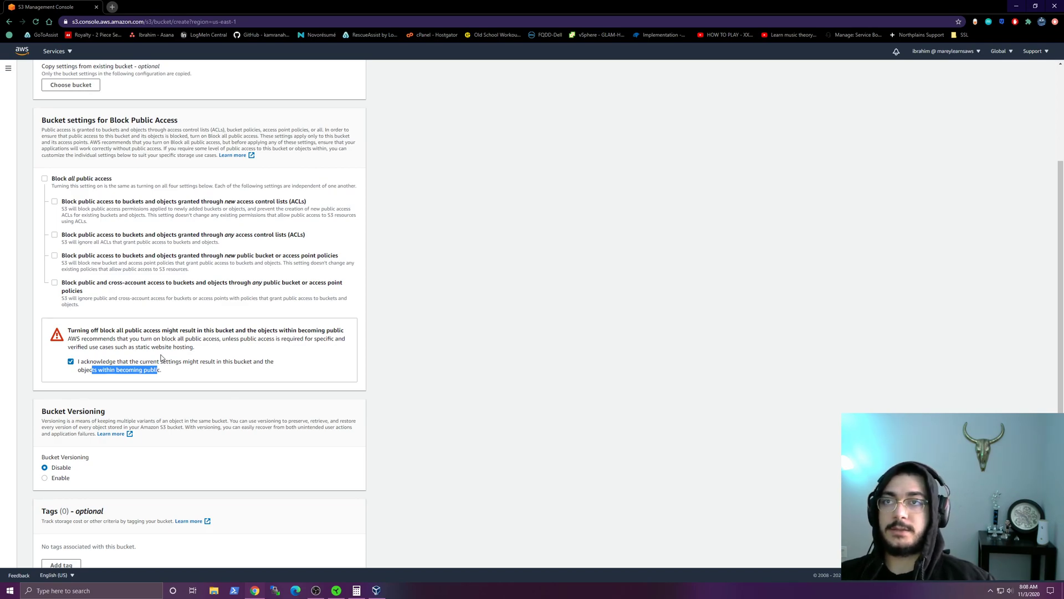
left_click(101, 362)
left_click_drag(139, 361, 268, 365)
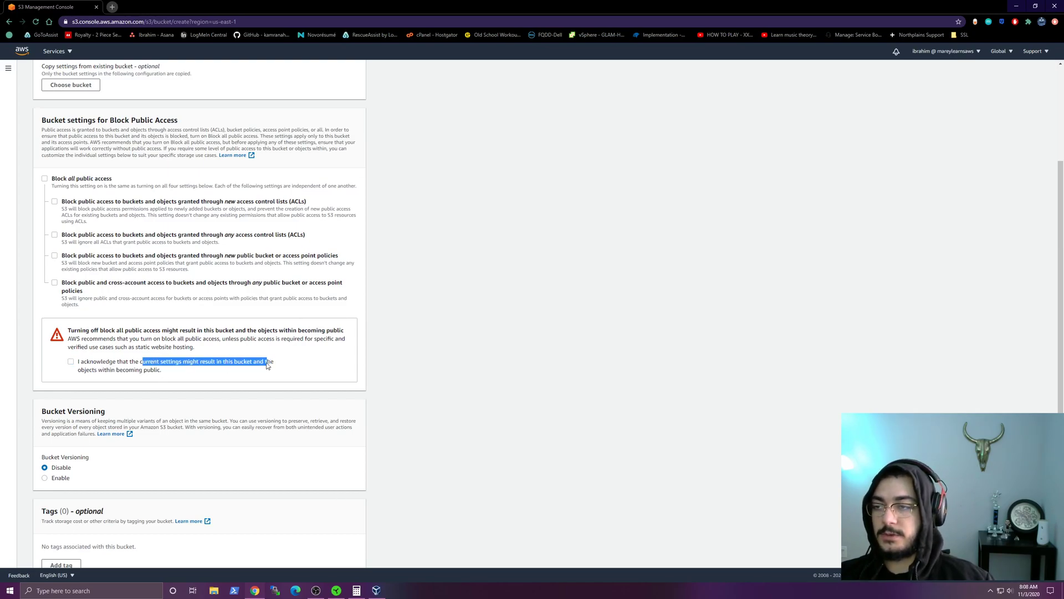
left_click(70, 362)
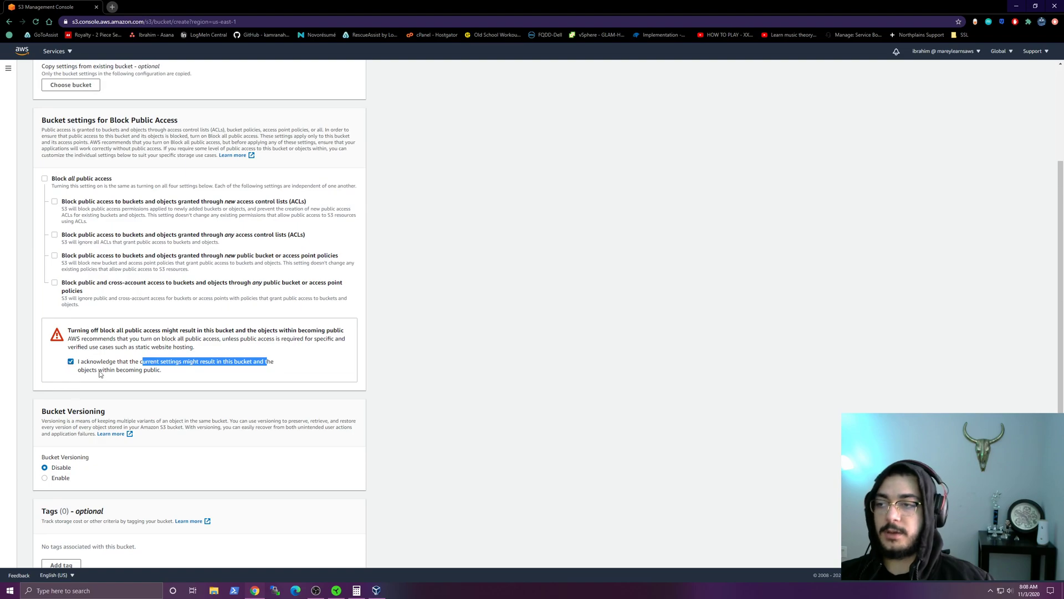
Review the new bucket's versioning, tags, default encryption and Object Lock settings, expanding the advanced settings.
scroll(213, 399, "down", 2)
scroll(213, 399, "down", 2)
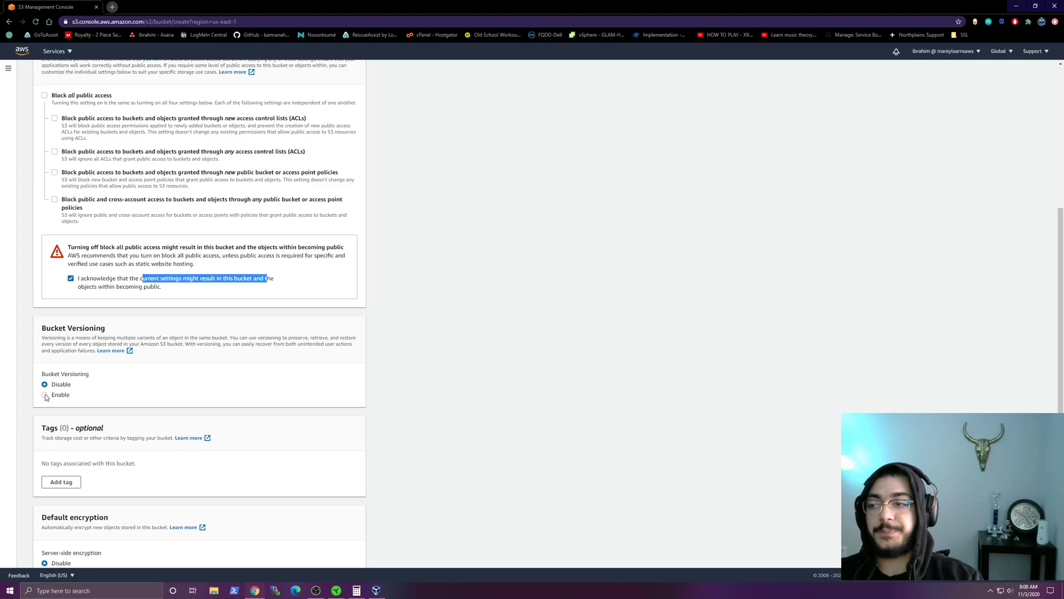
scroll(65, 402, "down", 2)
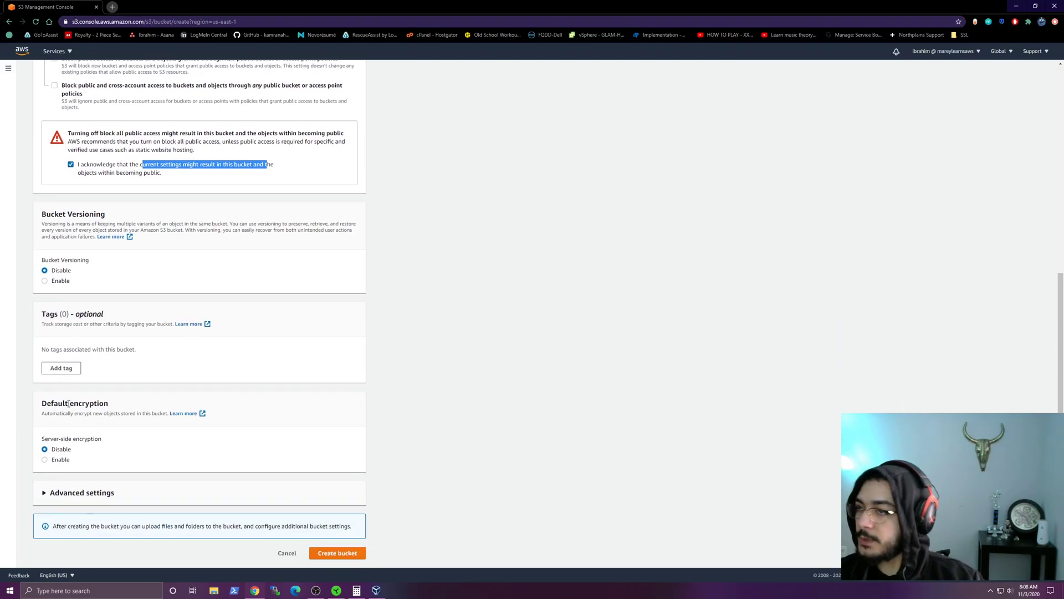
left_click_drag(103, 444, 33, 442)
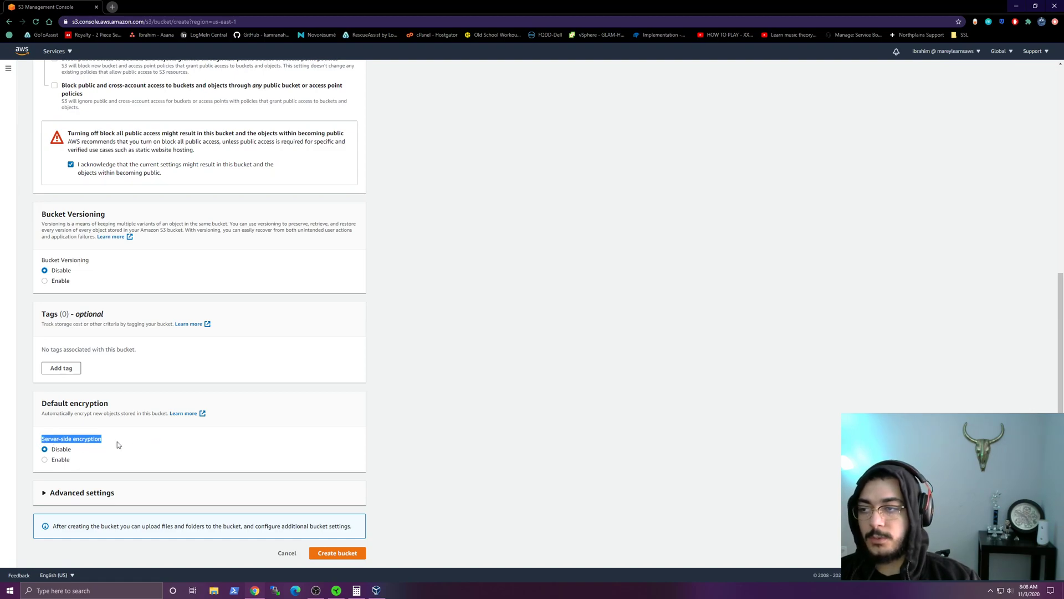
left_click_drag(45, 413, 121, 421)
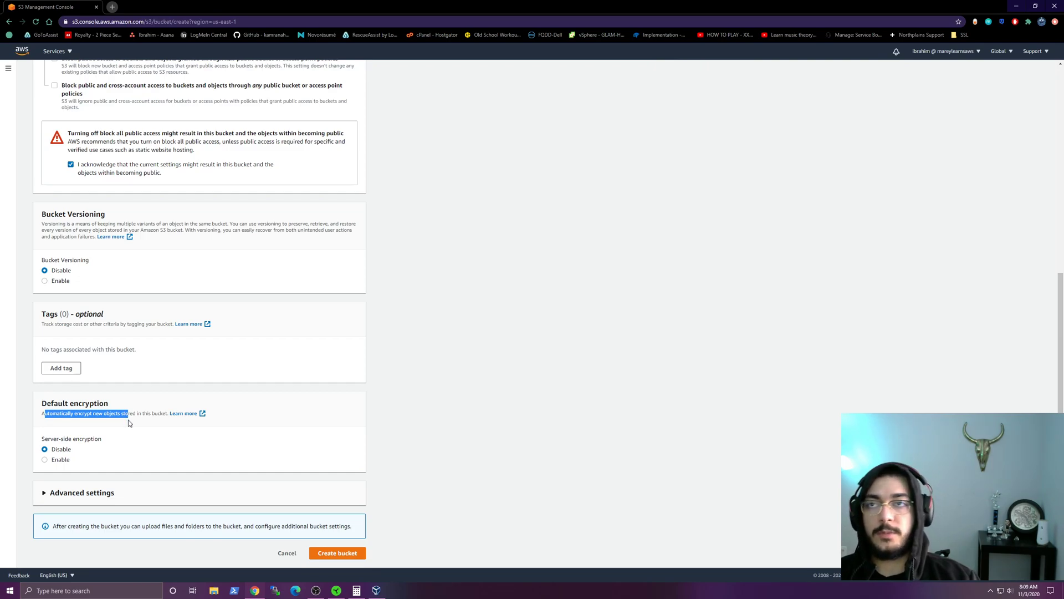
left_click(67, 492)
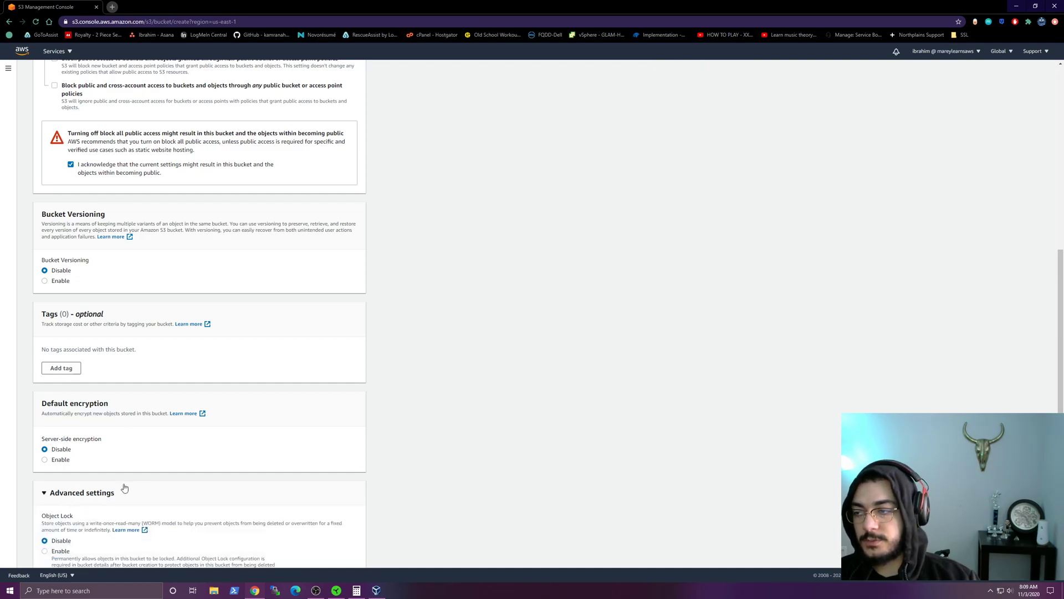
scroll(171, 484, "down", 2)
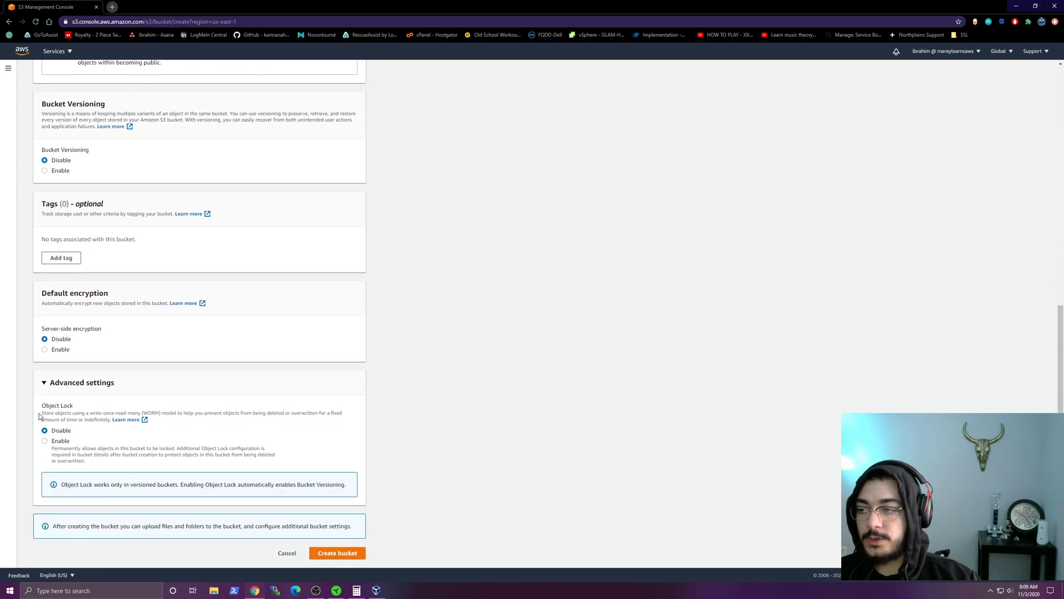
triple_click(87, 413)
left_click_drag(84, 413, 168, 415)
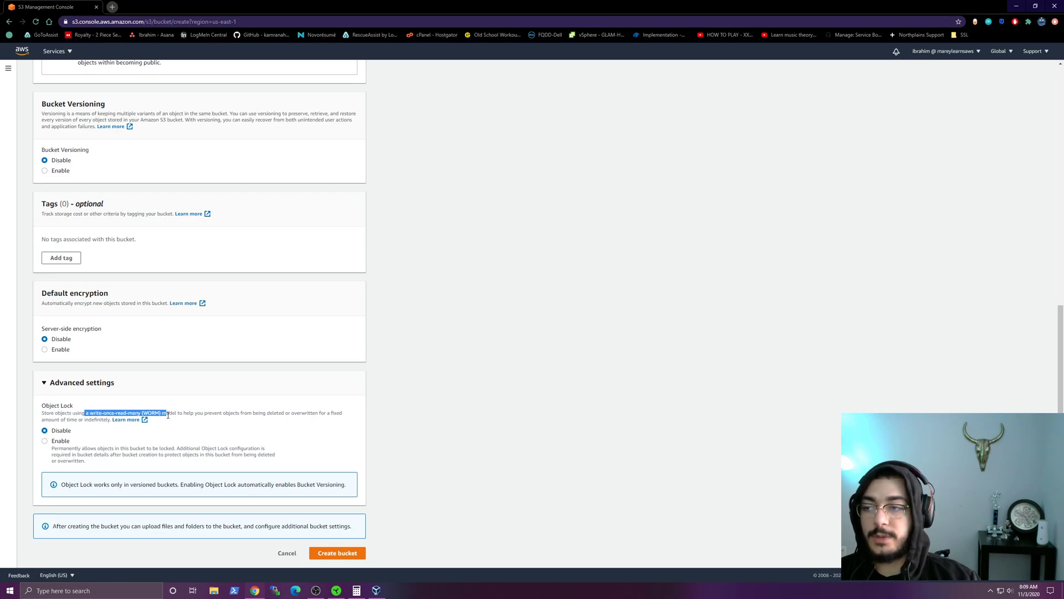
left_click(183, 421)
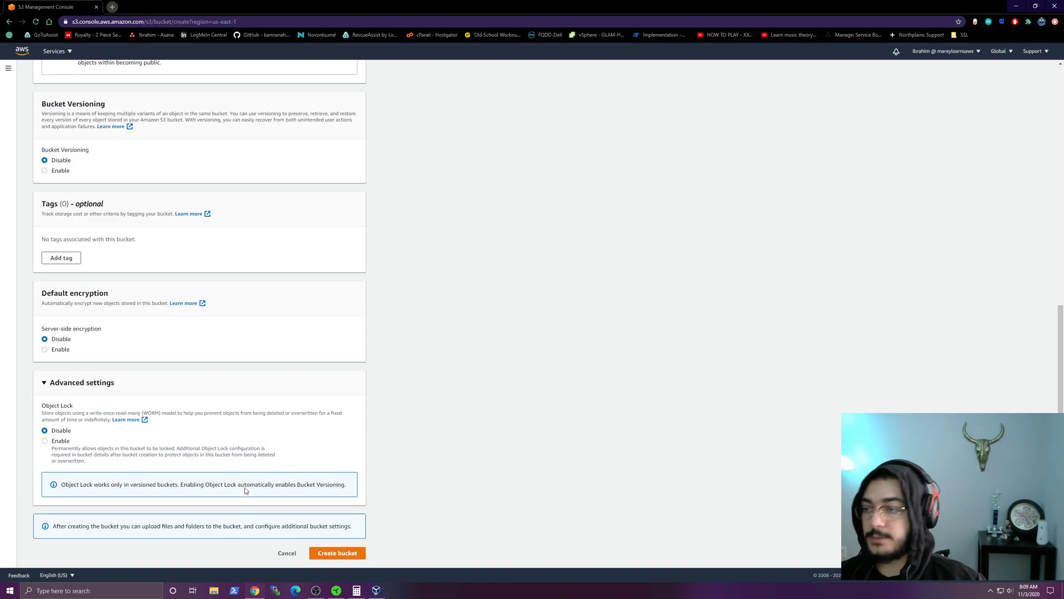
Name the new bucket testbucketawsmarey and create it.
left_click(325, 555)
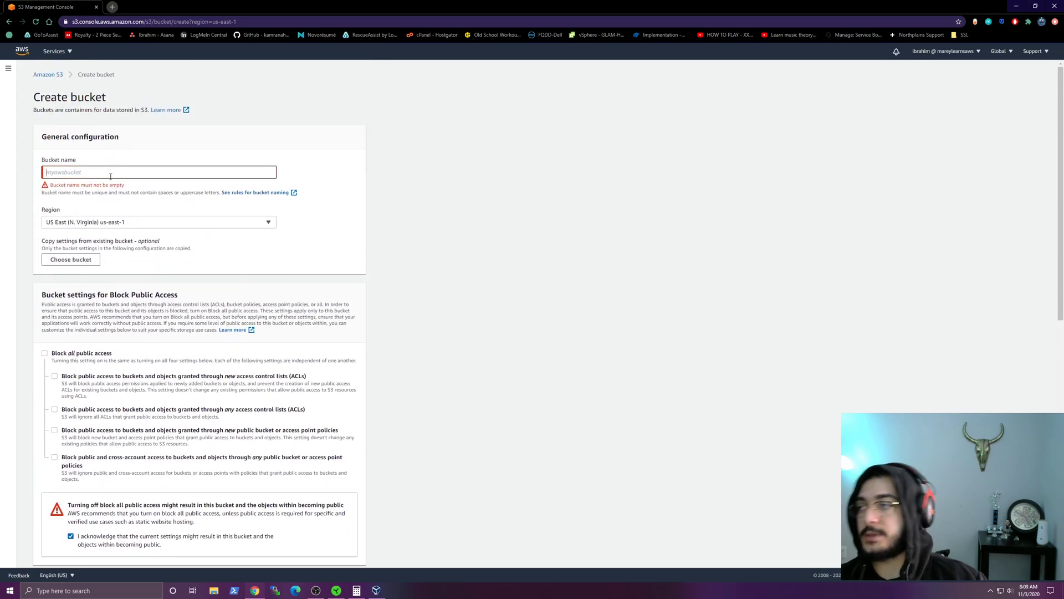
type("testbucket")
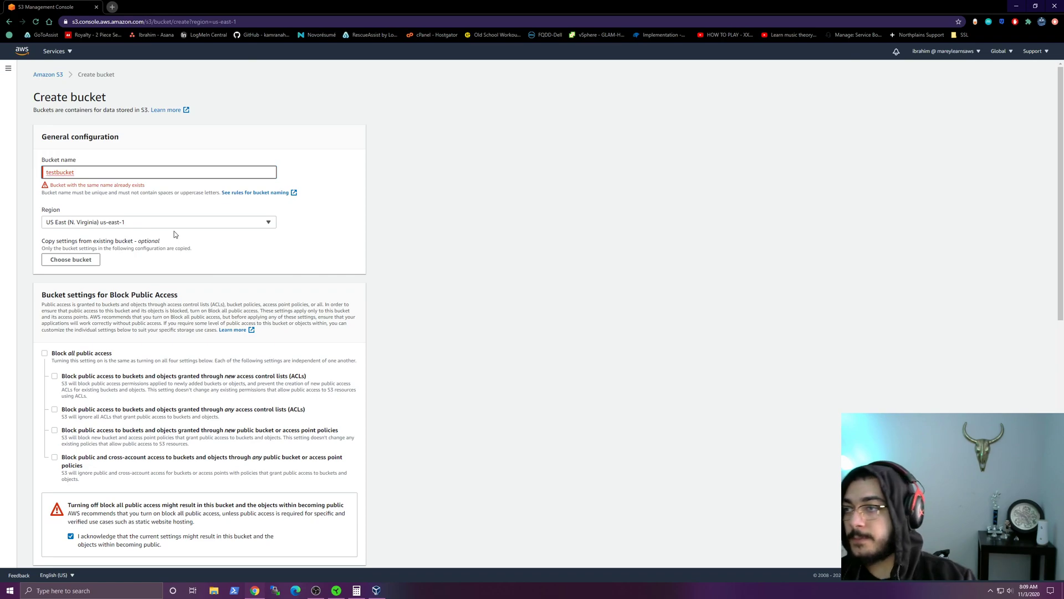
type("awsmarey")
scroll(421, 238, "down", 8)
left_click(319, 554)
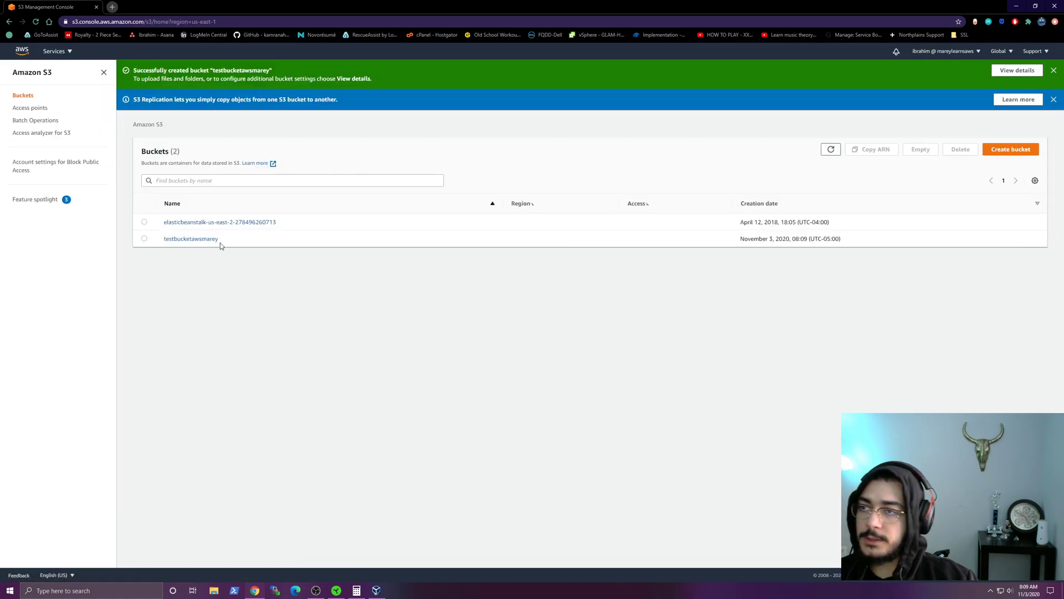
Open the testbucketawsmarey bucket and examine its object actions and Amazon resource name.
left_click(191, 240)
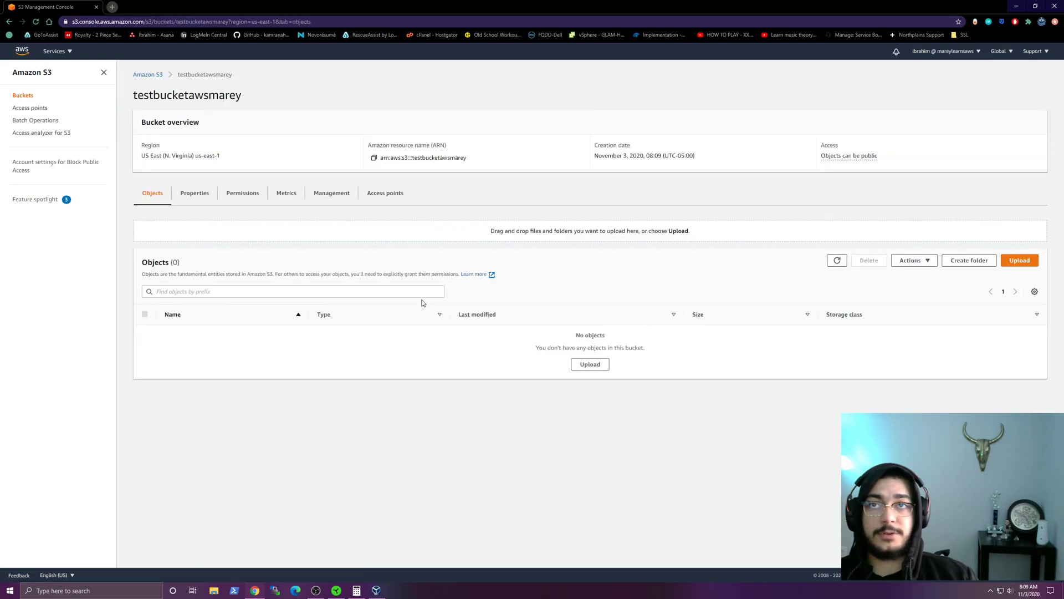
left_click(931, 263)
left_click(931, 263)
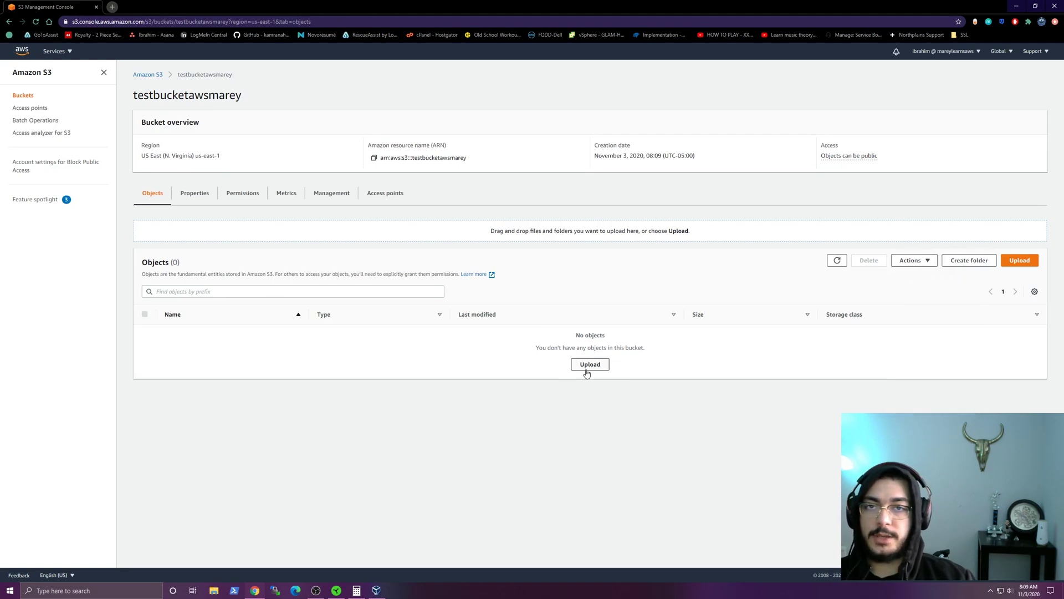
left_click_drag(474, 168, 375, 160)
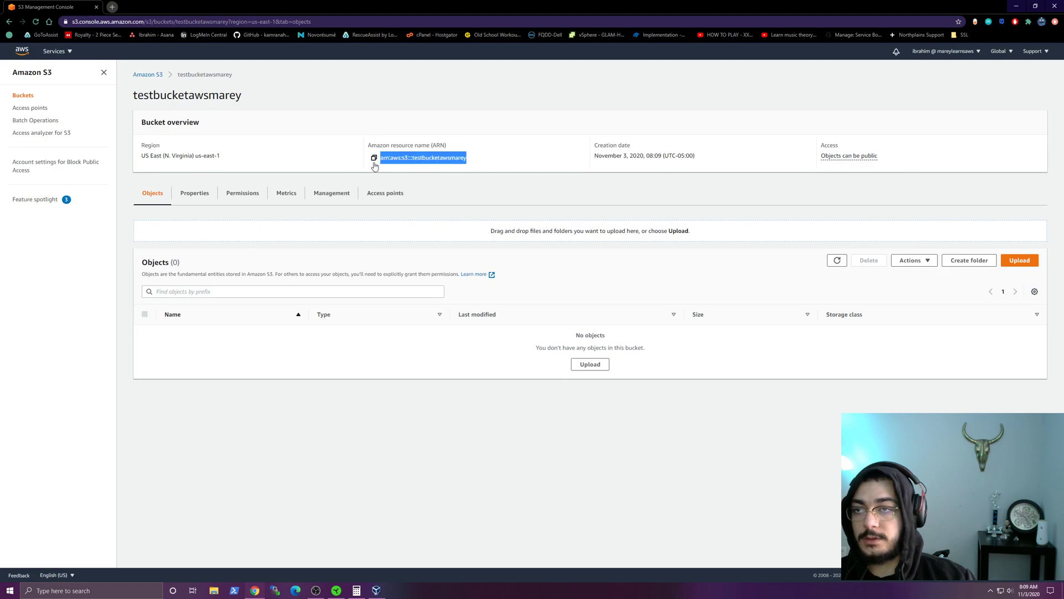
Turn on Block all public access in the permissions of testbucketawsmarey, save the change and verify it with the word confirm.
left_click(191, 195)
left_click(246, 195)
scroll(247, 287, "down", 3)
scroll(210, 289, "up", 1)
left_click(156, 139)
left_click(144, 195)
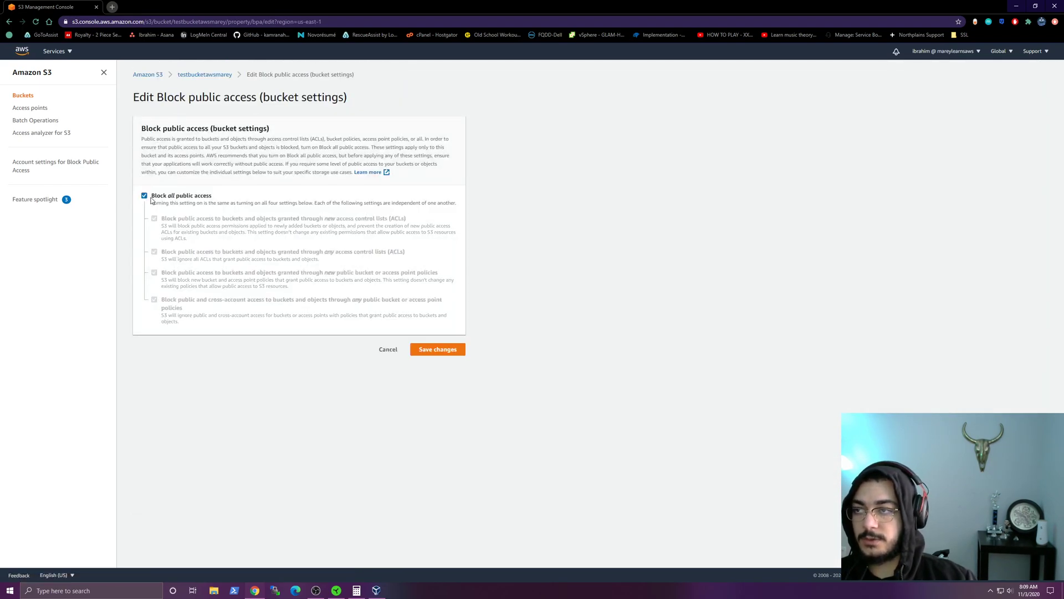
left_click(430, 350)
left_click(509, 337)
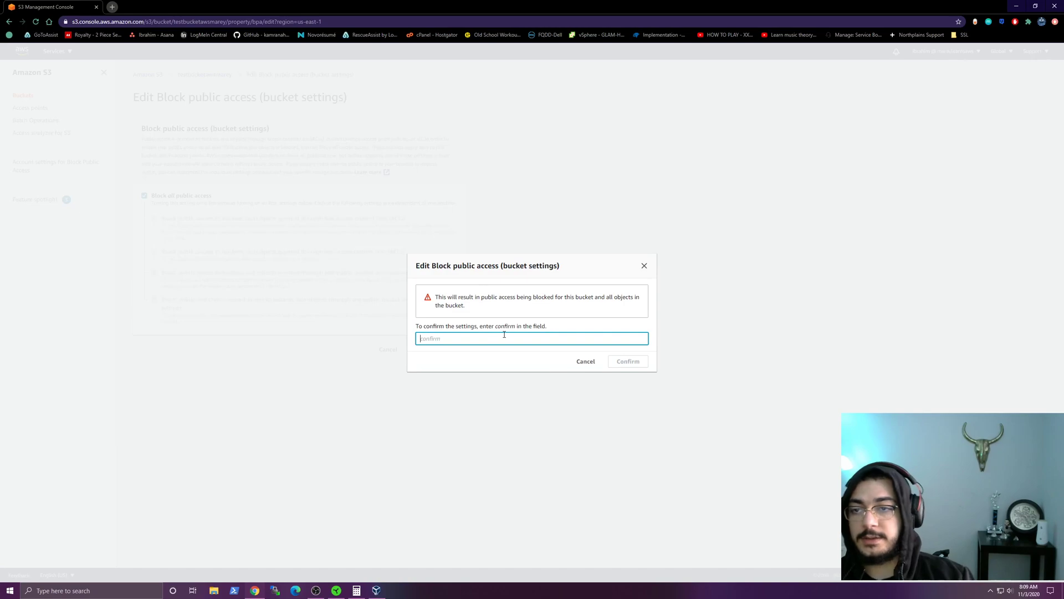
type("confirm")
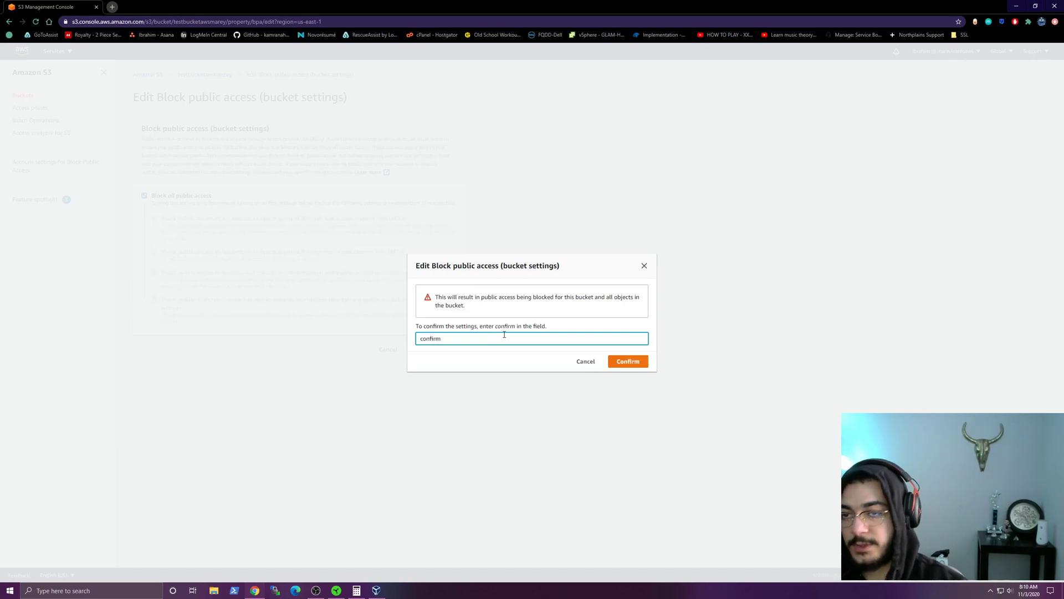
left_click(627, 363)
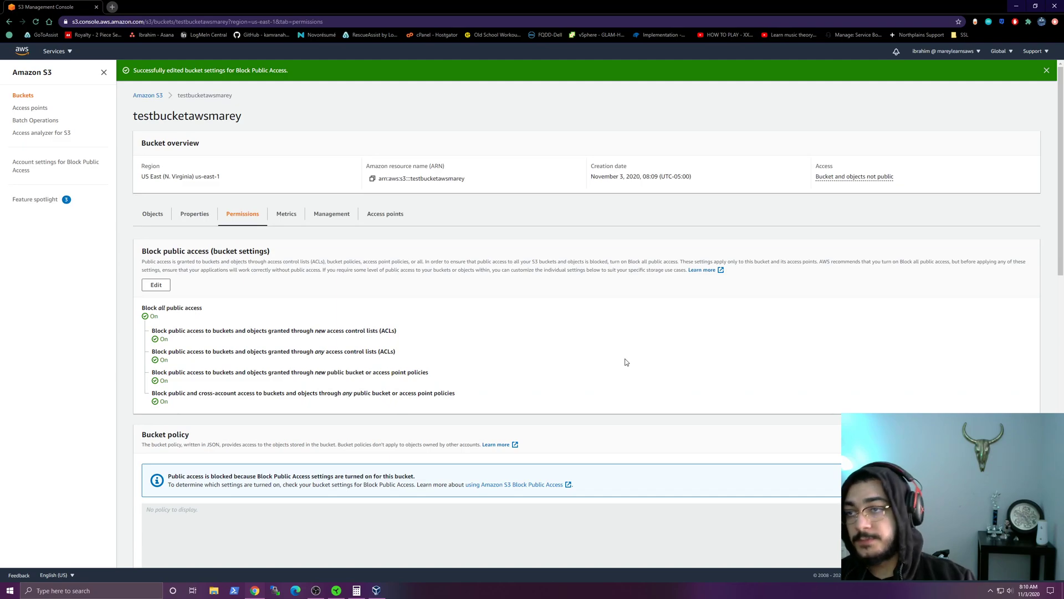
Review the access points of testbucketawsmarey and the actions available for its objects.
left_click(392, 215)
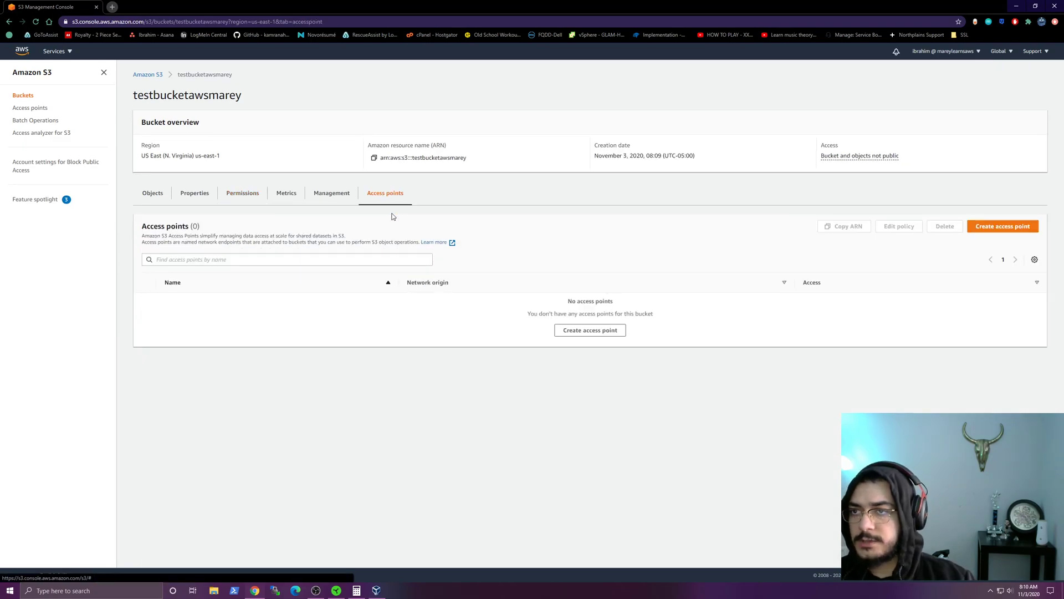
left_click(147, 198)
left_click(914, 261)
left_click(914, 261)
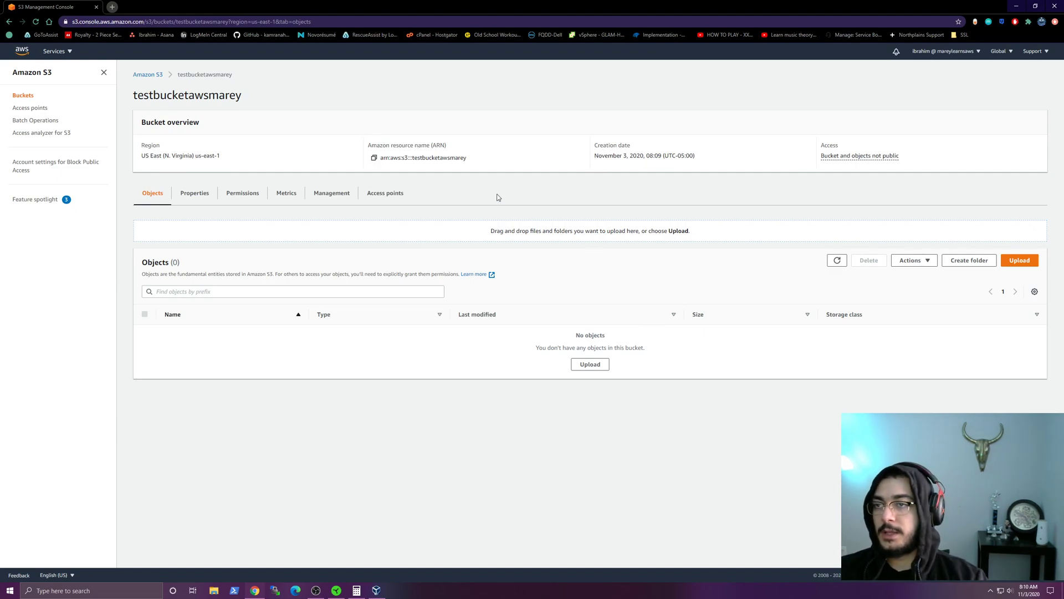
left_click(378, 192)
left_click(152, 193)
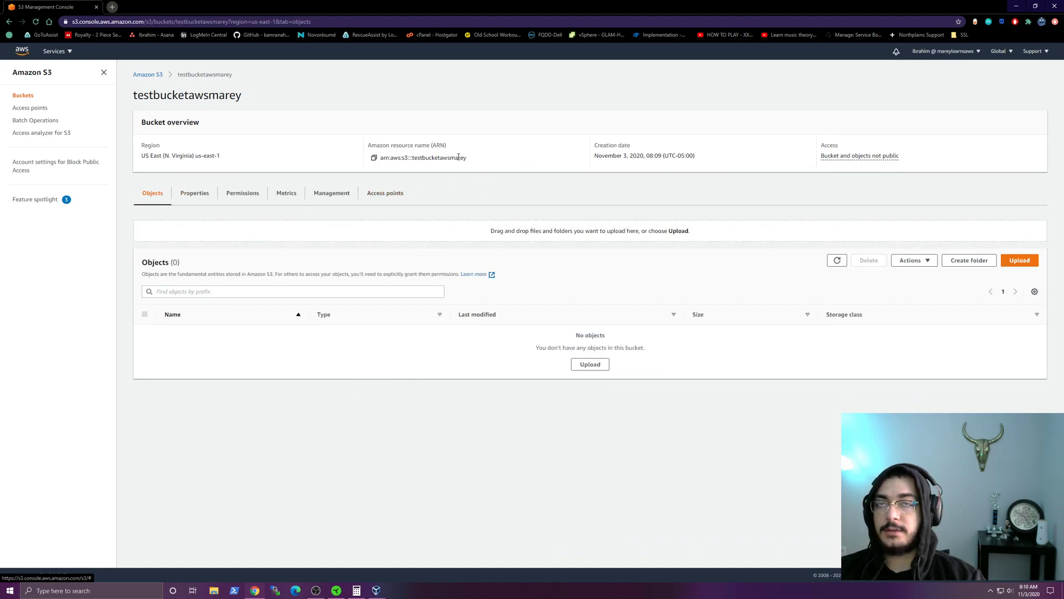
Check the list of all S3 buckets and reopen testbucketawsmarey from it.
left_click(102, 73)
left_click(8, 68)
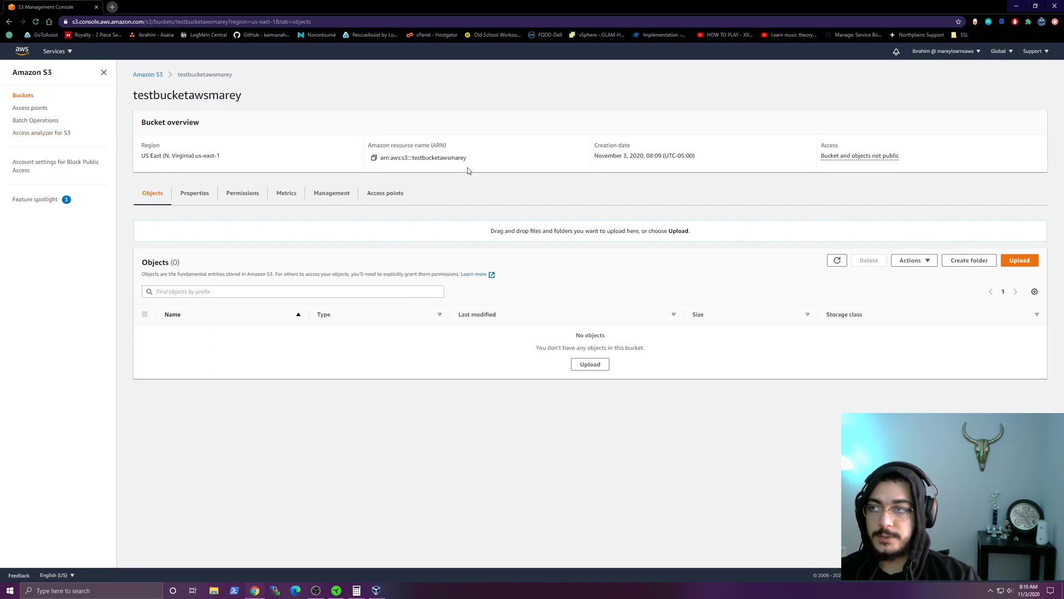
left_click(104, 73)
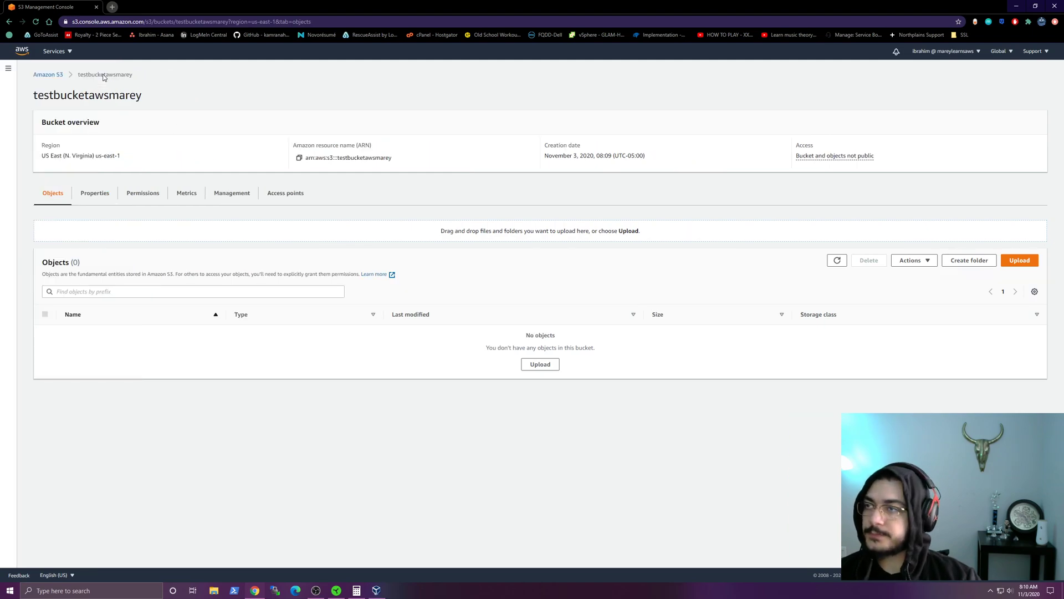
left_click(48, 74)
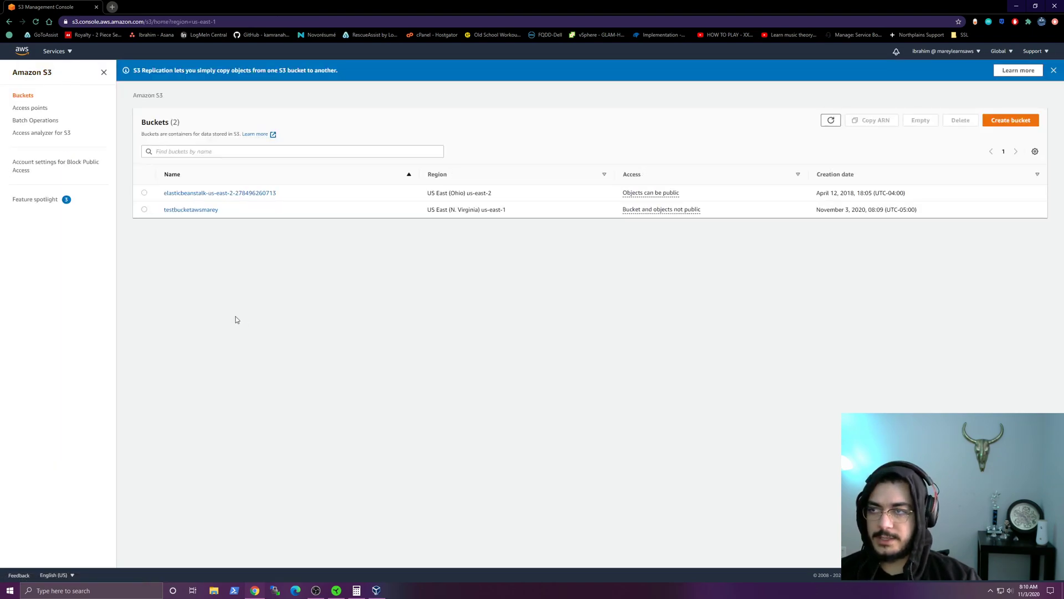
left_click(192, 211)
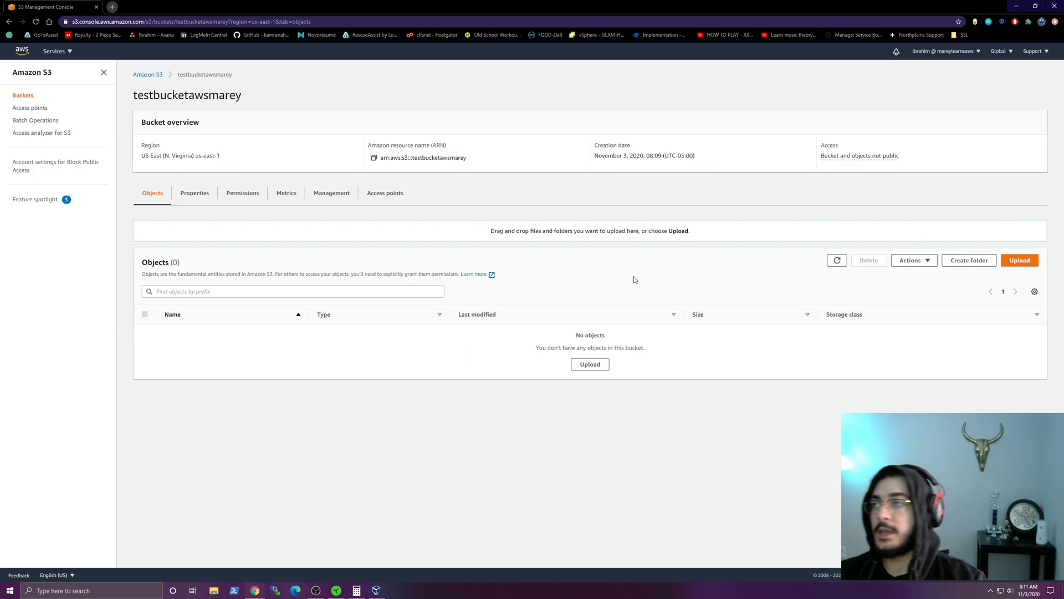
Search the web for aws pricing in a new browser tab and open the AWS Pricing Calculator from the AWS Pricing page.
left_click(112, 7)
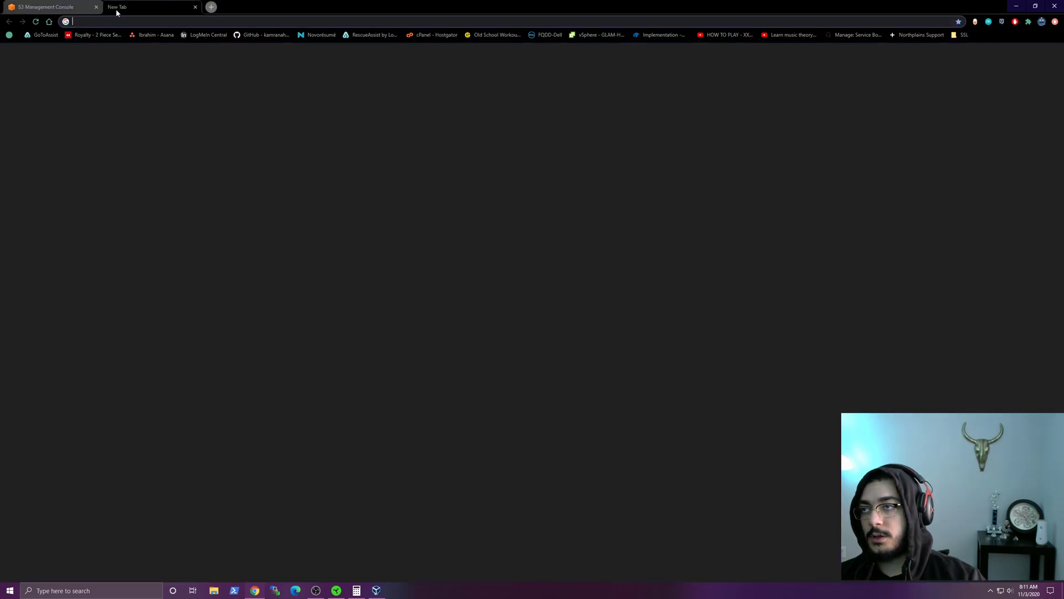
type("aws prici")
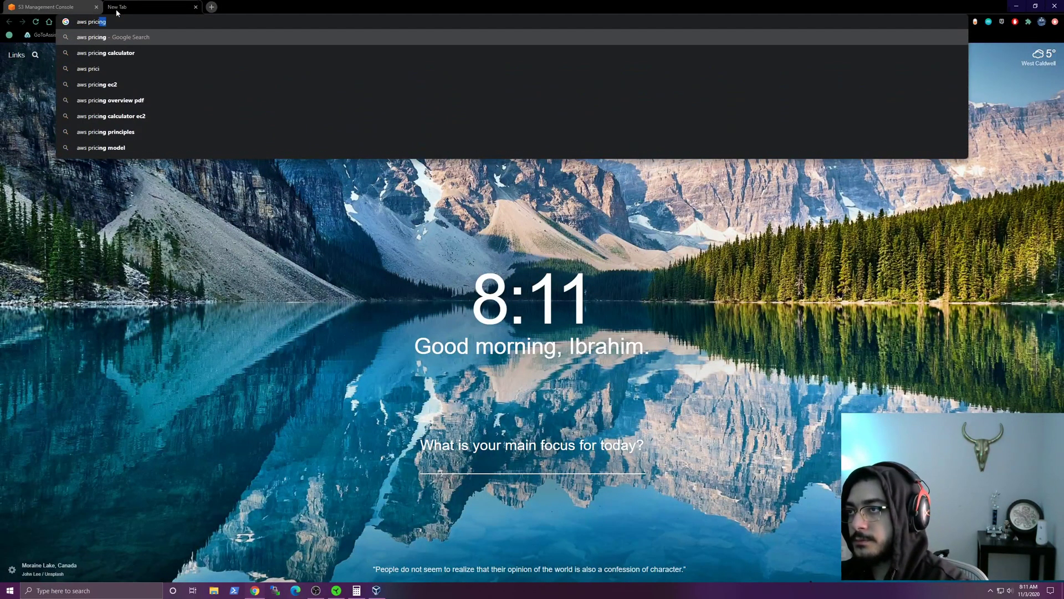
type("ng")
key("Return")
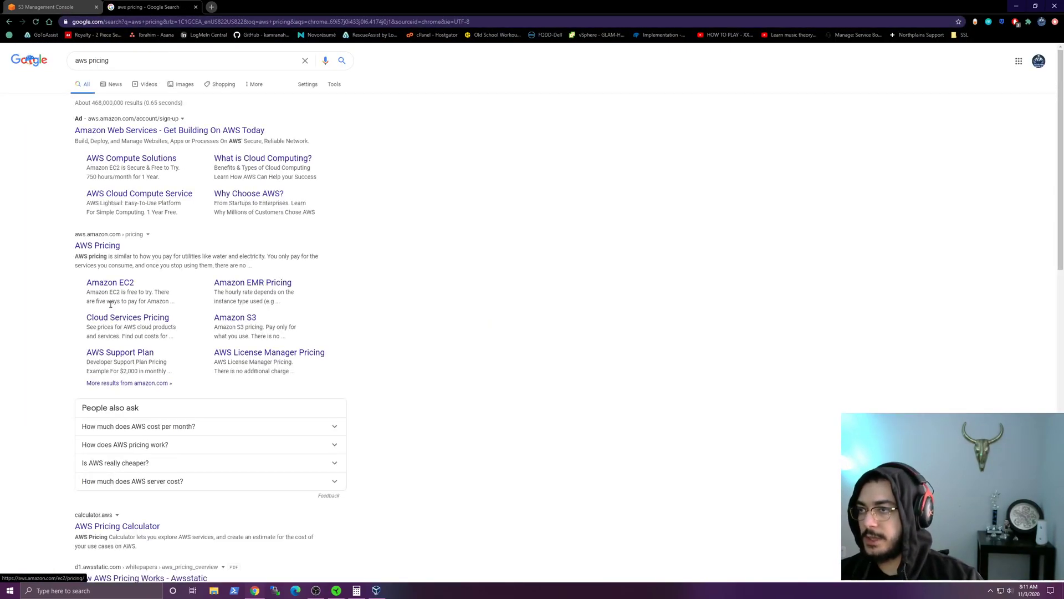
left_click(98, 245)
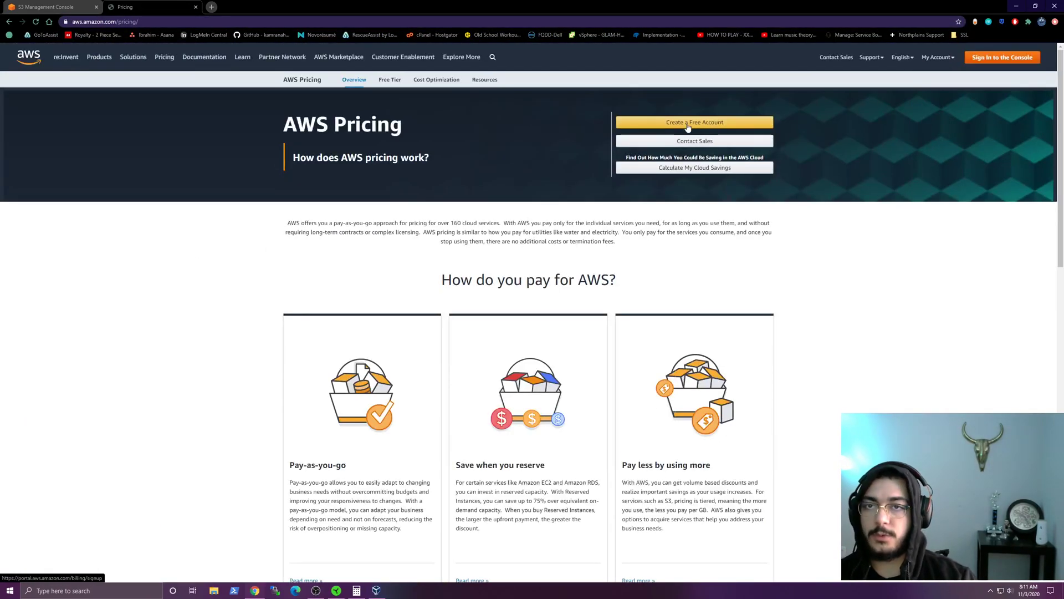
scroll(667, 230, "down", 1)
left_click(652, 128)
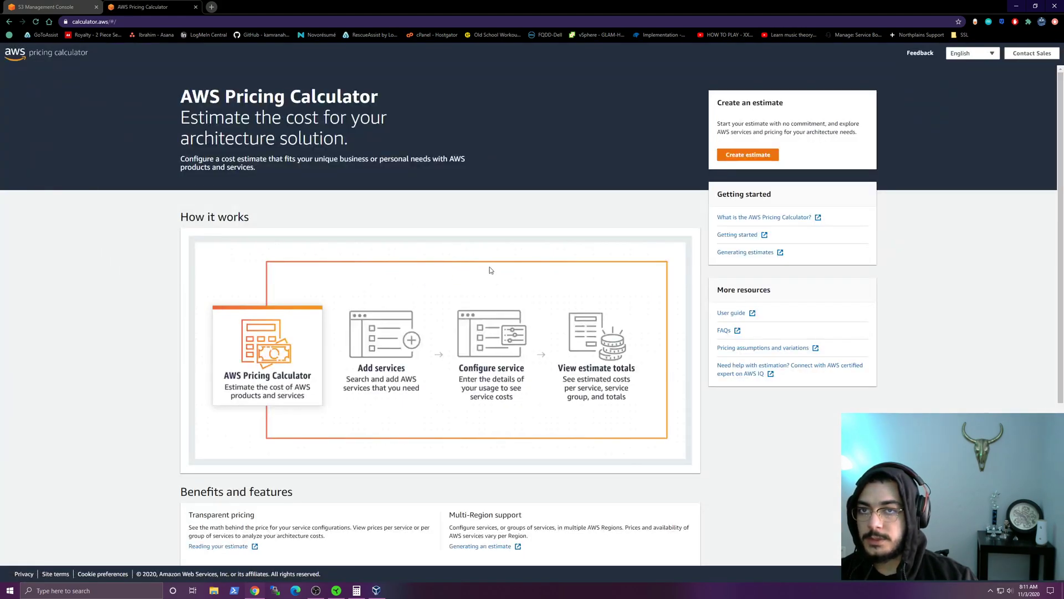
Create a new cost estimate and start configuring Amazon Simple Storage Service (S3) for it.
left_click(748, 155)
type("s3")
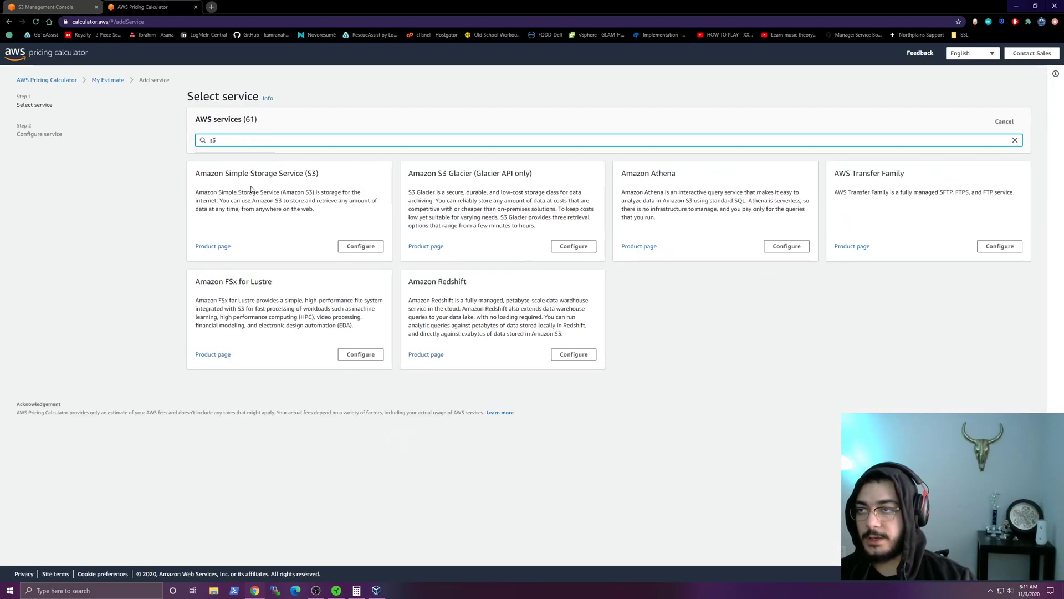
left_click(360, 246)
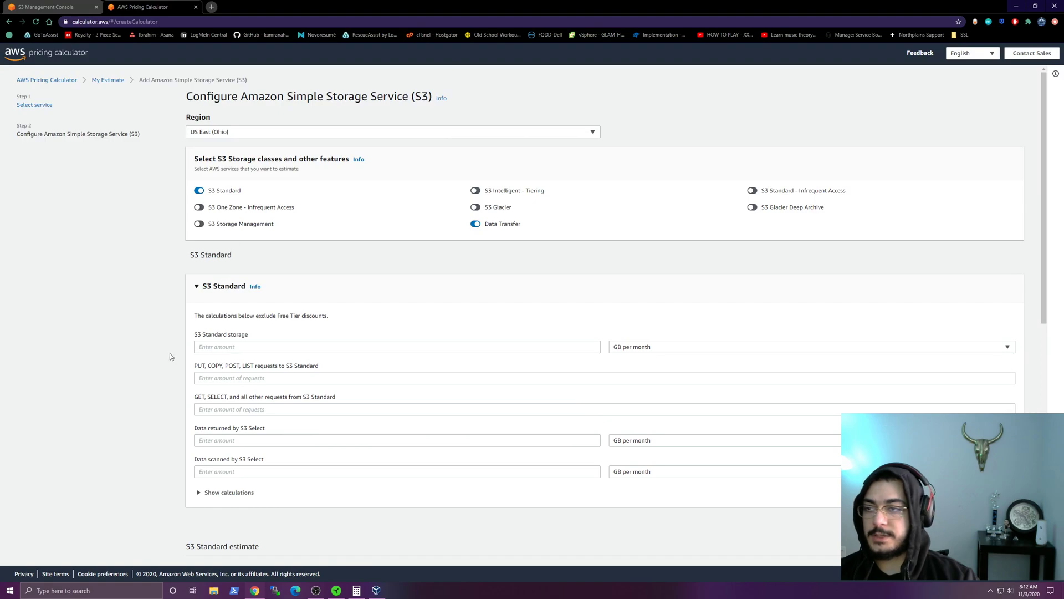
Set the S3 Standard storage amount to 150 GB per month.
scroll(169, 357, "down", 2)
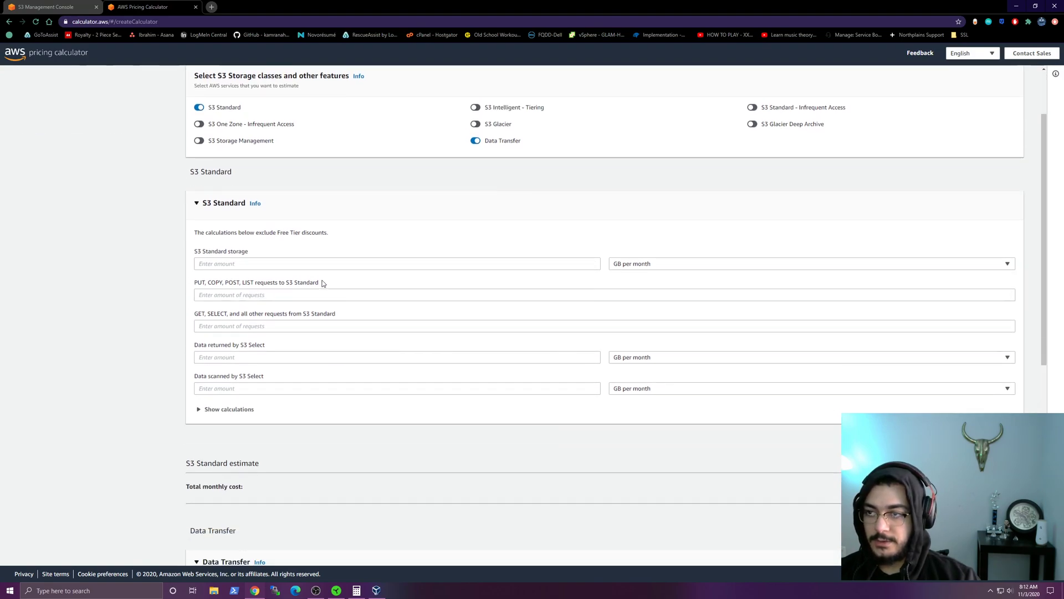
left_click_drag(321, 281, 189, 283)
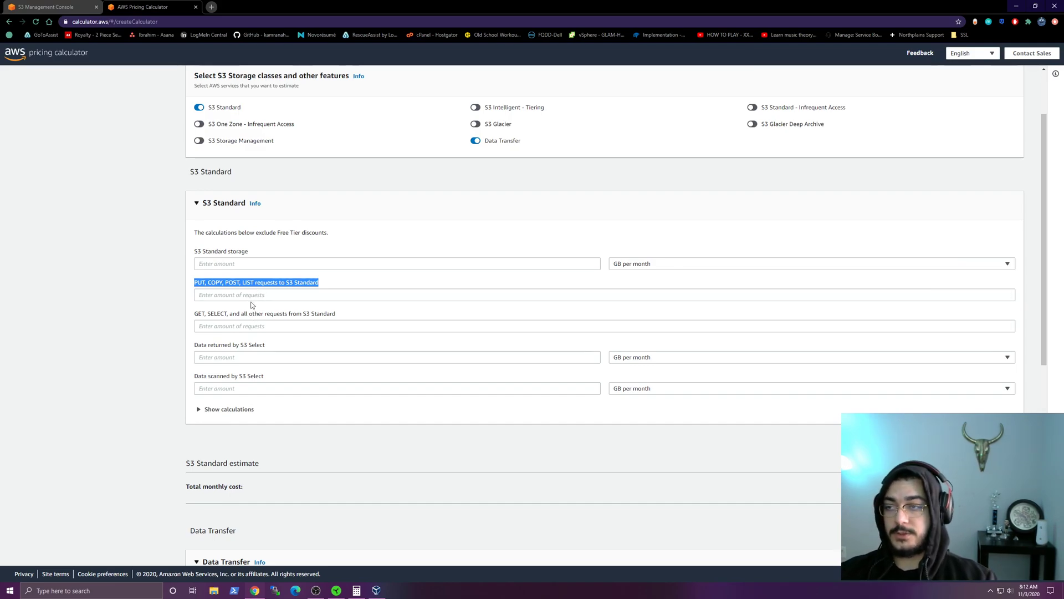
left_click(249, 262)
type("1")
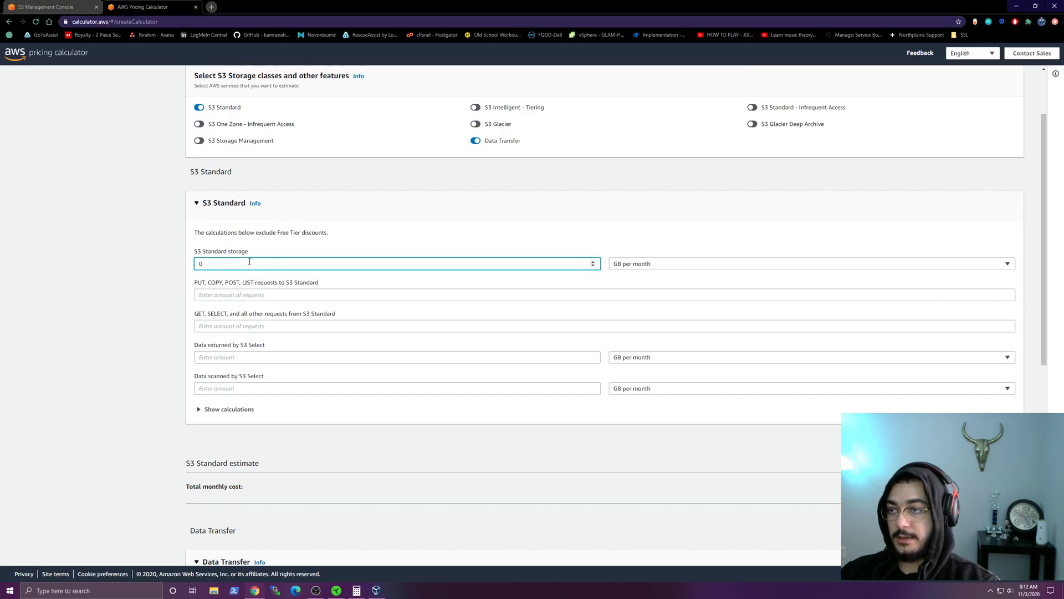
key("BackSpace")
type("150")
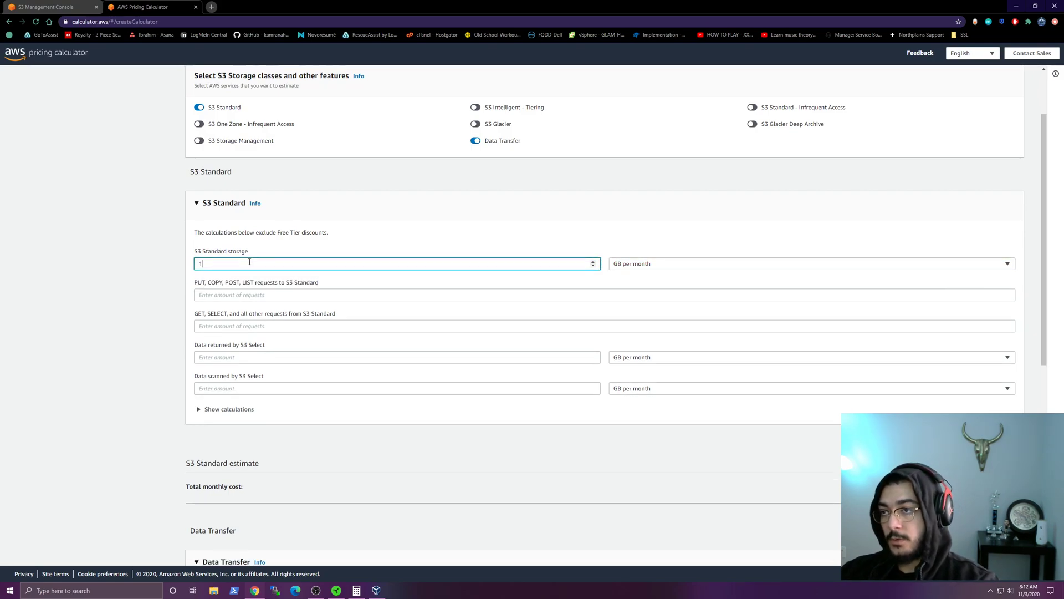
Enter 10000 PUT, COPY, POST, LIST requests and 5000 GET, SELECT and other requests for S3 Standard.
left_click(280, 294)
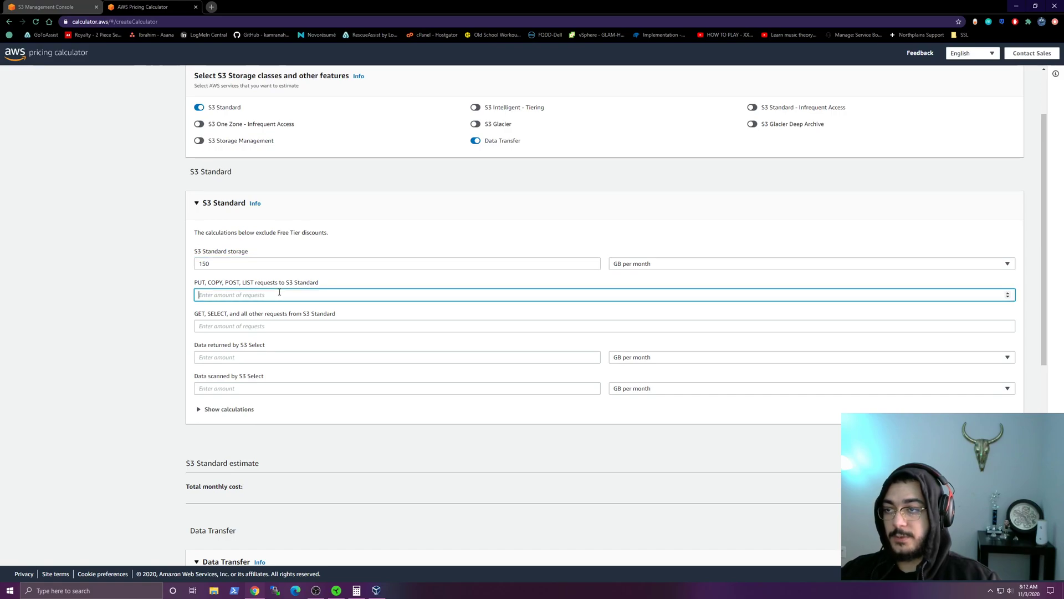
type("10000")
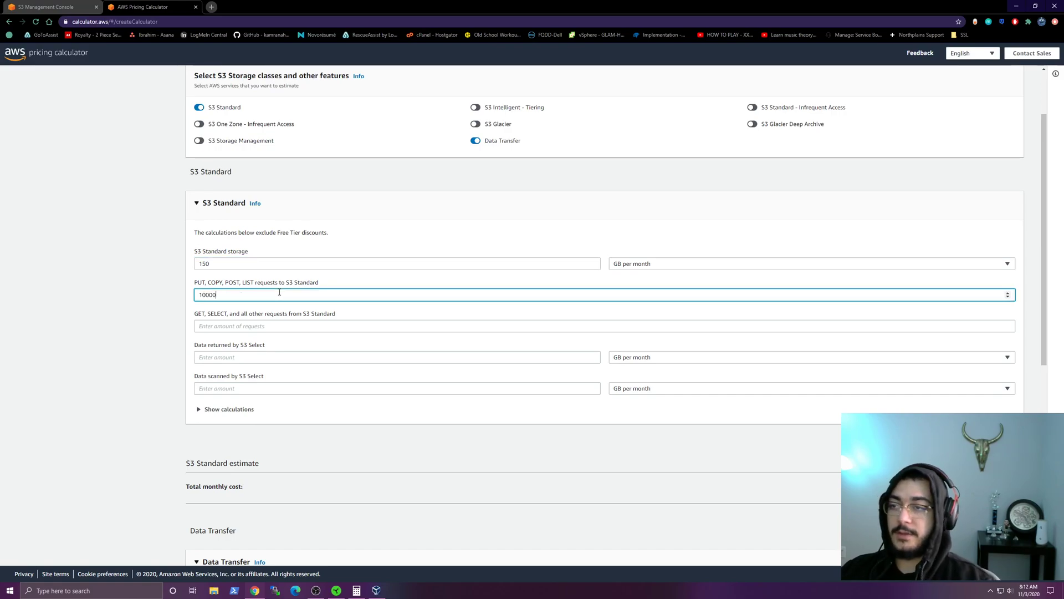
left_click(273, 326)
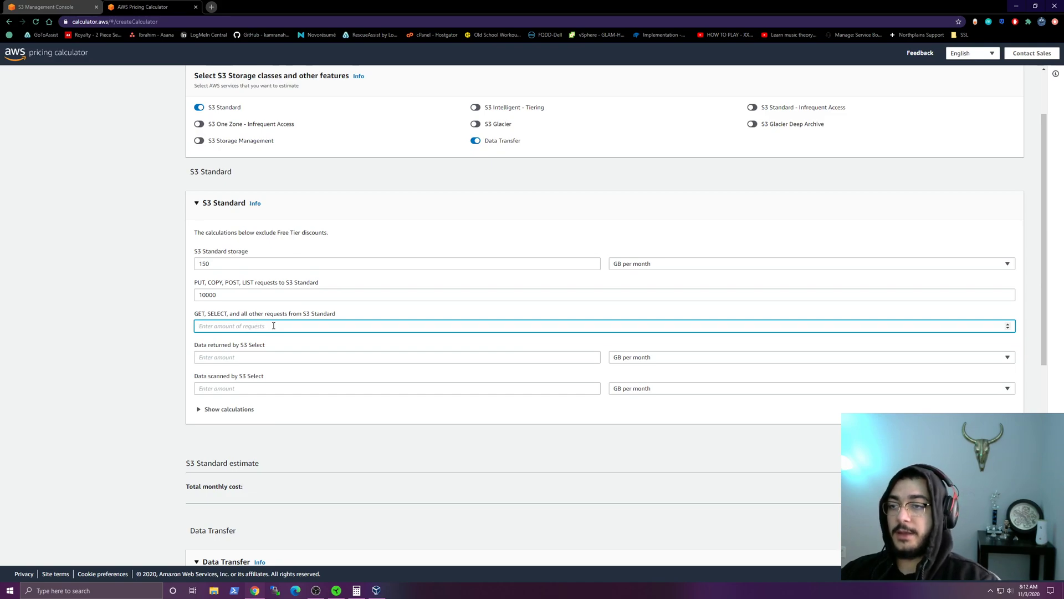
type("5000")
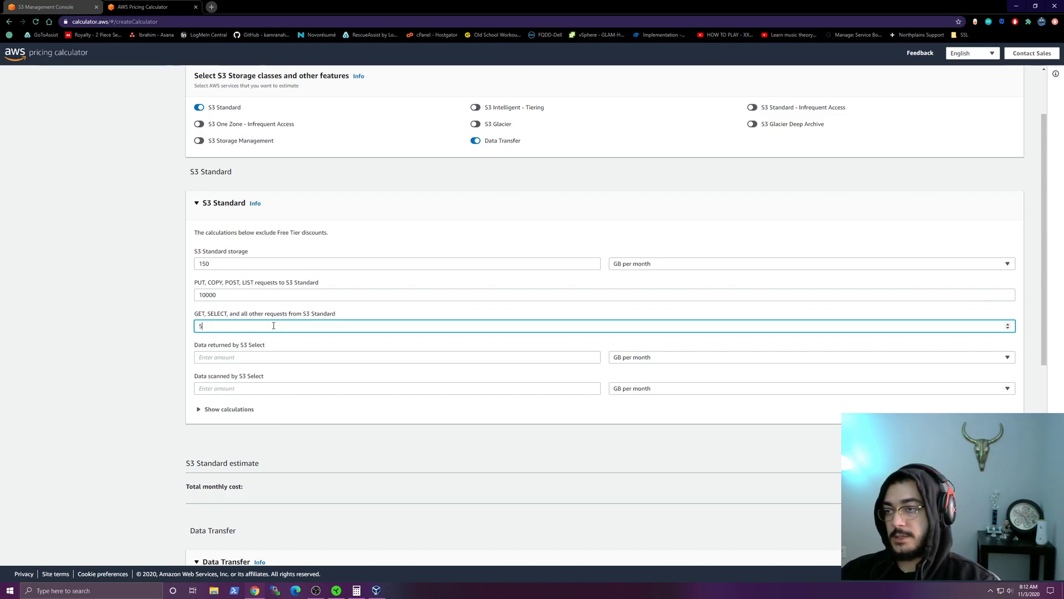
left_click(268, 338)
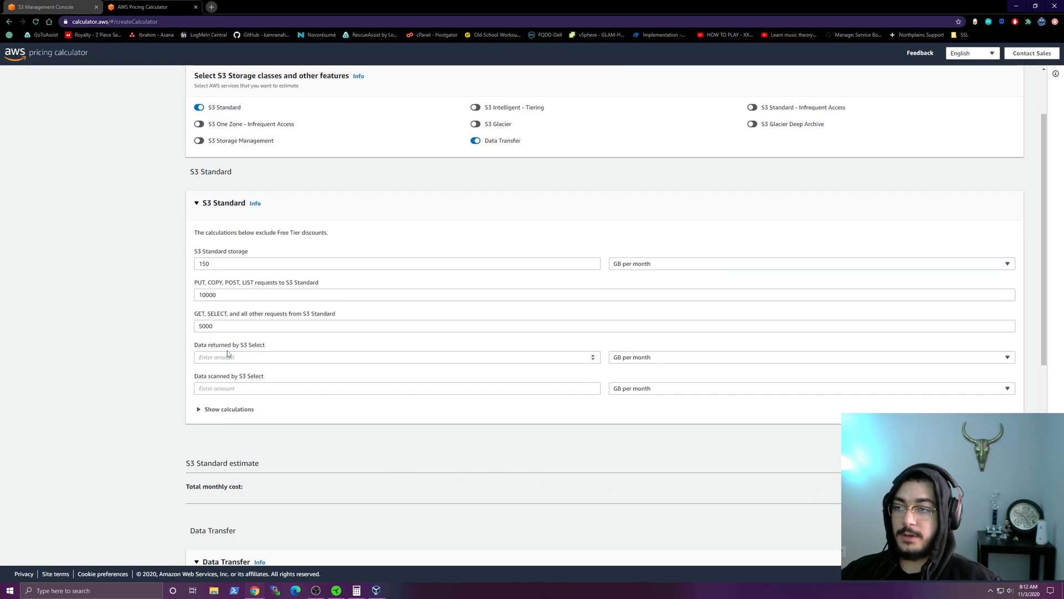
Raise the PUT, COPY, POST, LIST requests to 100000 and the GET, SELECT and other requests to 50000.
left_click_drag(220, 294, 192, 301)
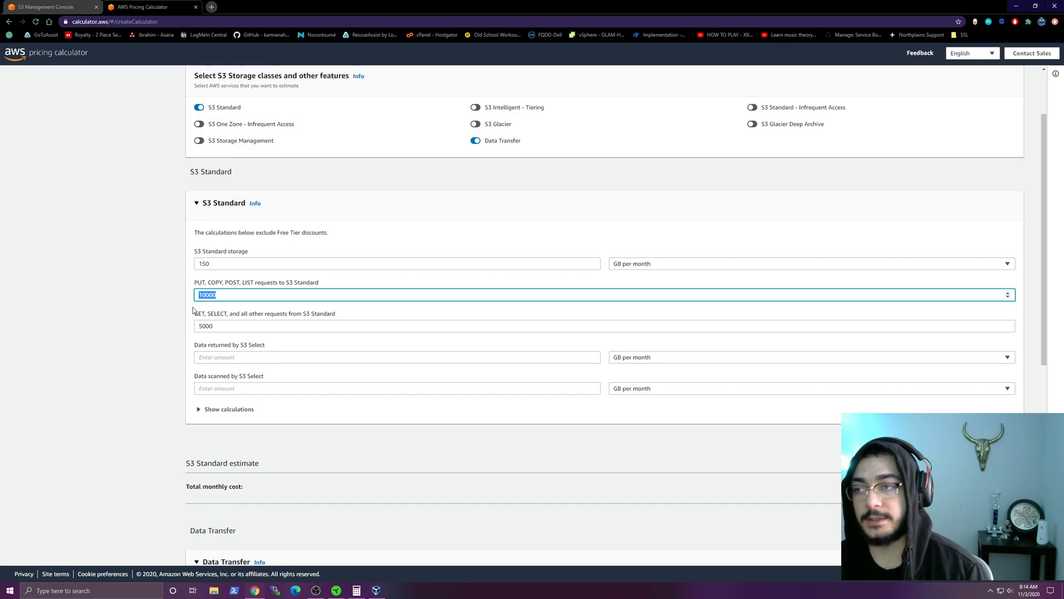
scroll(252, 302, "up", 2)
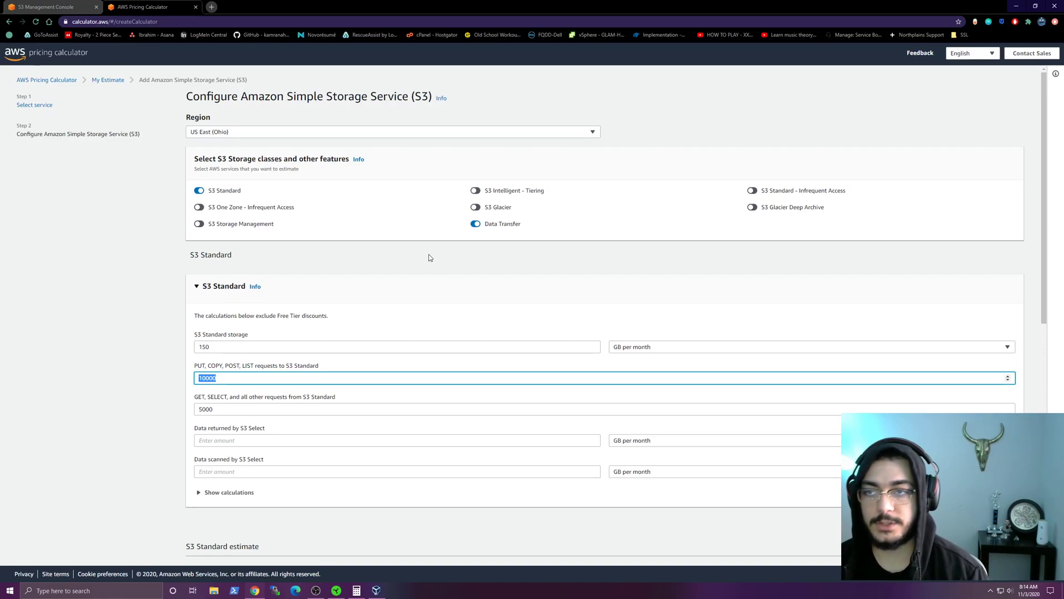
scroll(280, 376, "down", 1)
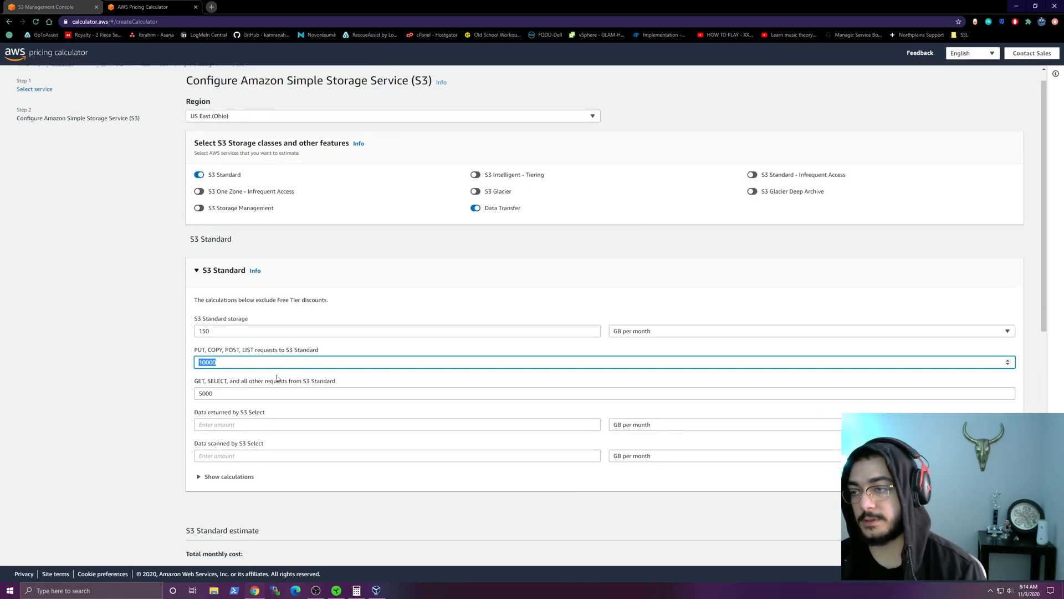
scroll(277, 377, "down", 2)
left_click(267, 293)
type("0")
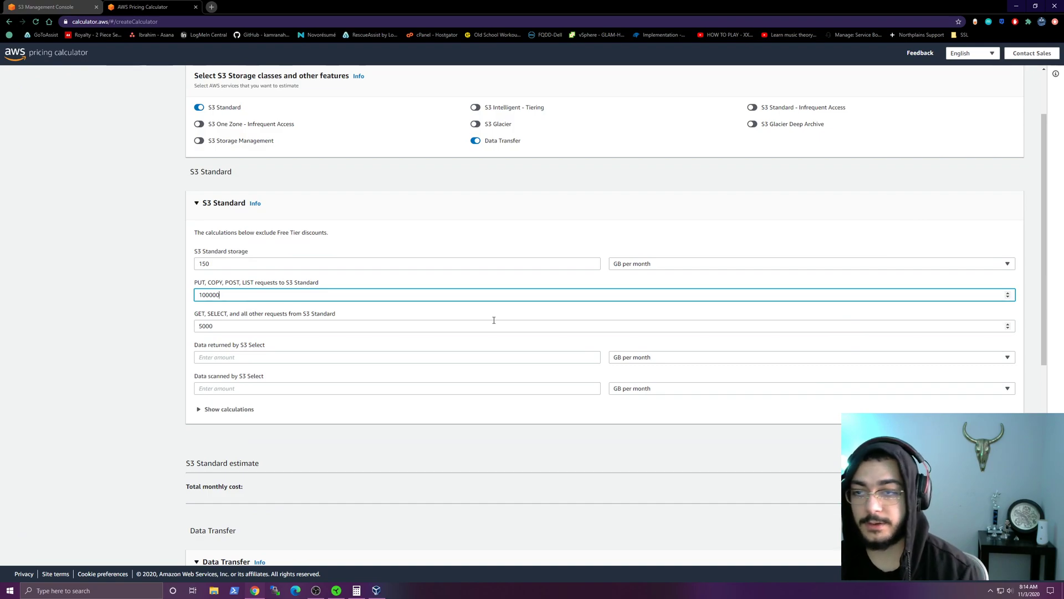
left_click(561, 448)
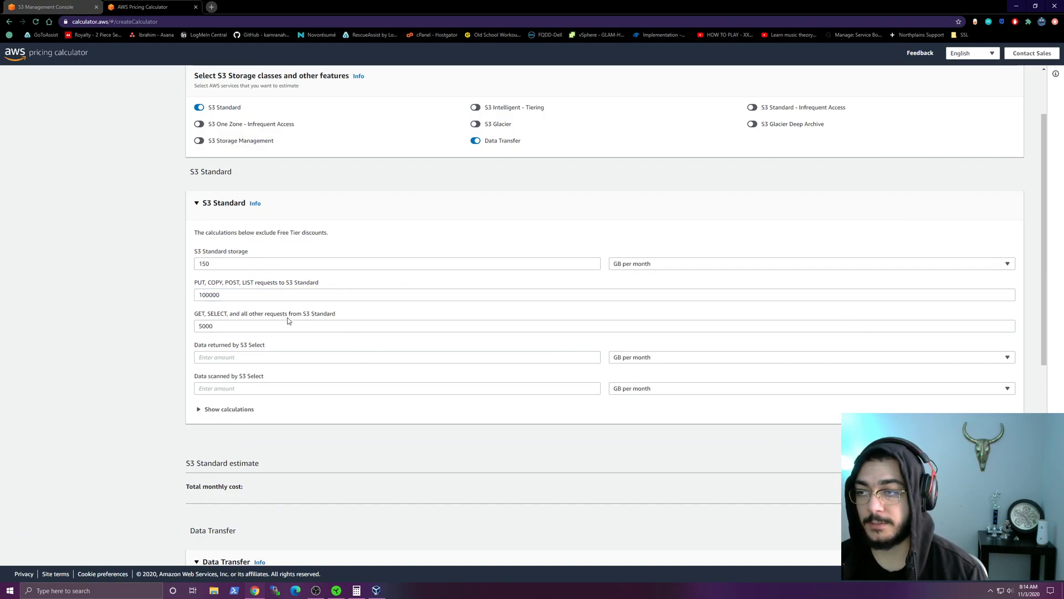
left_click(304, 325)
type("0")
left_click(490, 482)
Change the S3 Standard storage to 10 TB per month and reduce the PUT, COPY, POST, LIST requests to 10000.
left_click(733, 263)
left_click(673, 287)
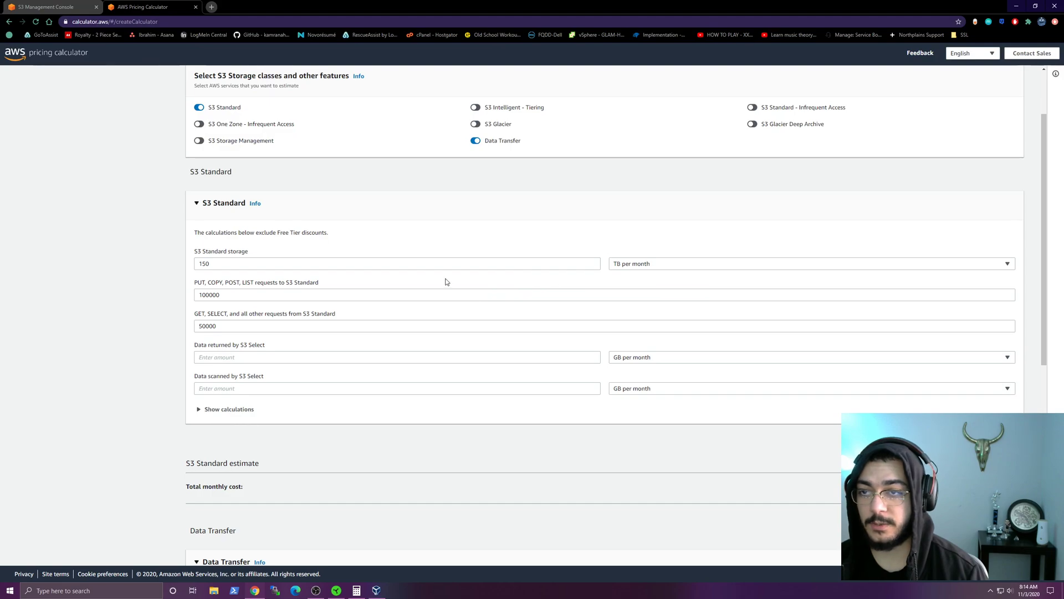
left_click_drag(328, 263, 174, 260)
type("10")
left_click(326, 218)
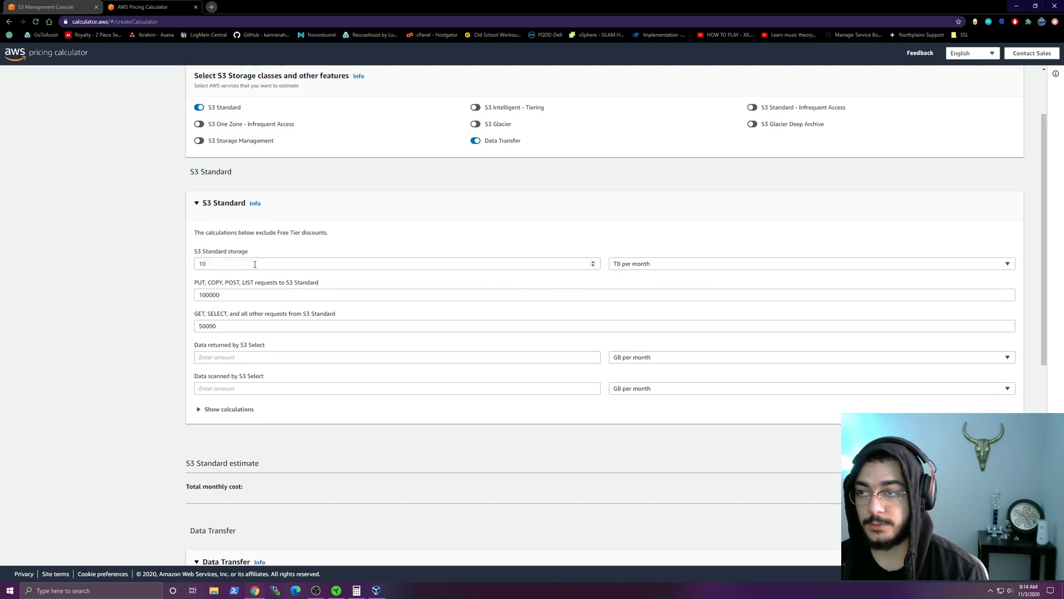
left_click(263, 290)
key("BackSpace")
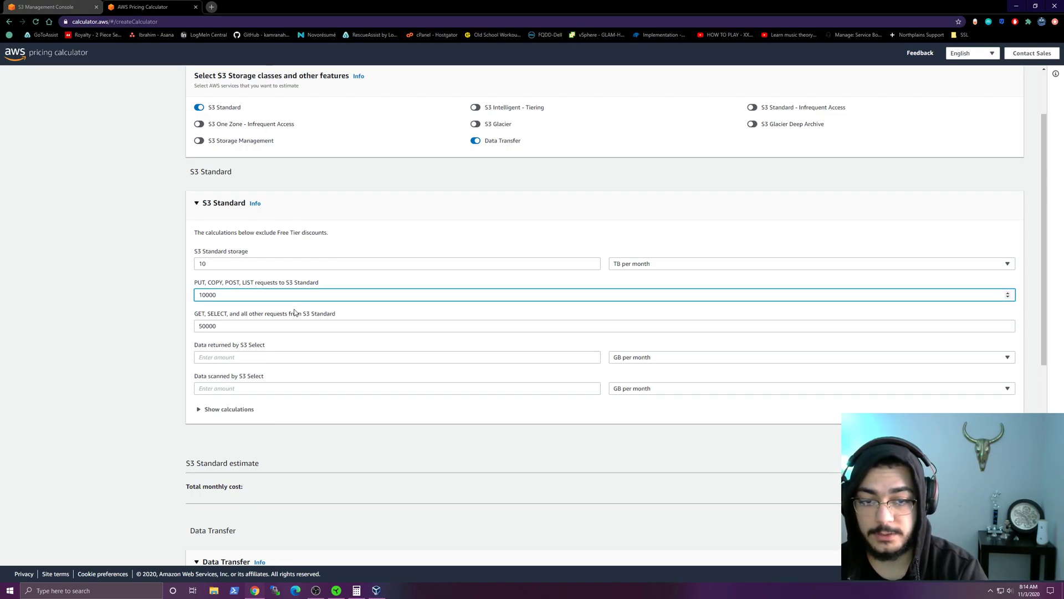
Change the PUT, COPY, POST, LIST requests to S3 Standard to 2500000.
key("BackSpace")
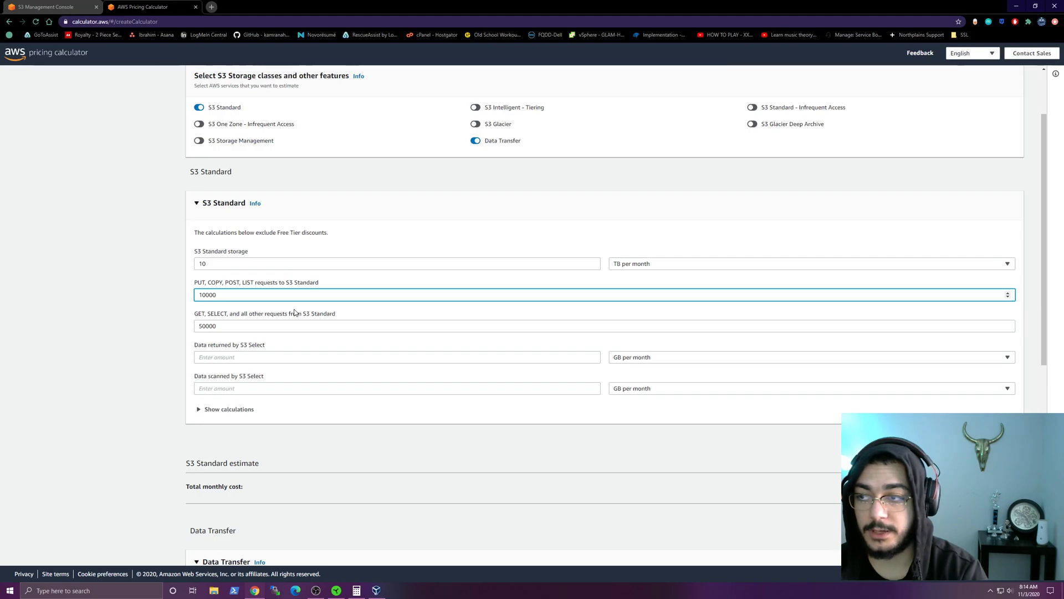
key("BackSpace")
key("BackSpace")
key("BackSpace")
key("BackSpace")
key("BackSpace")
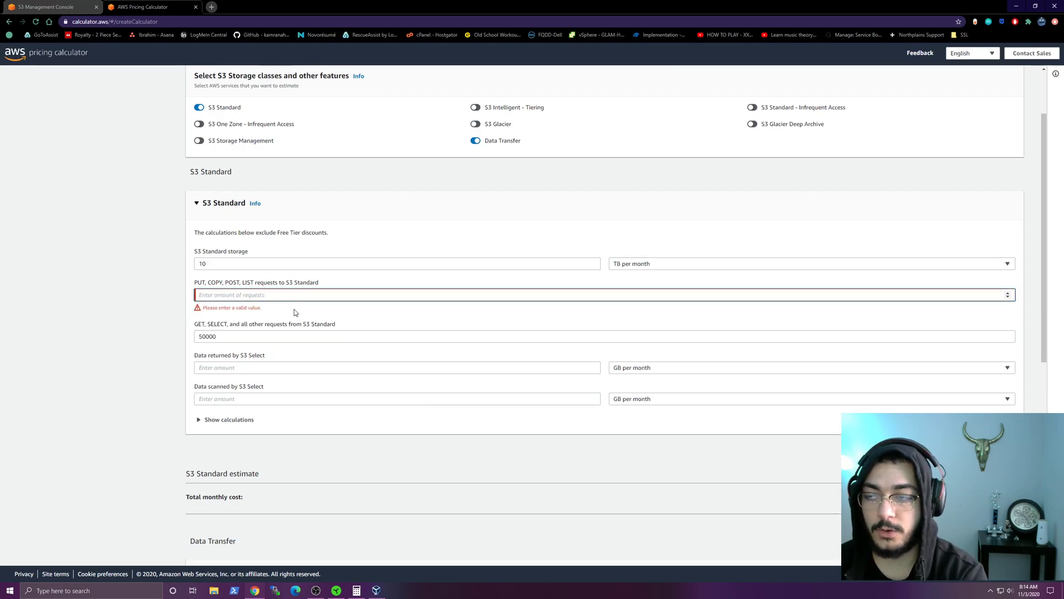
type("5000")
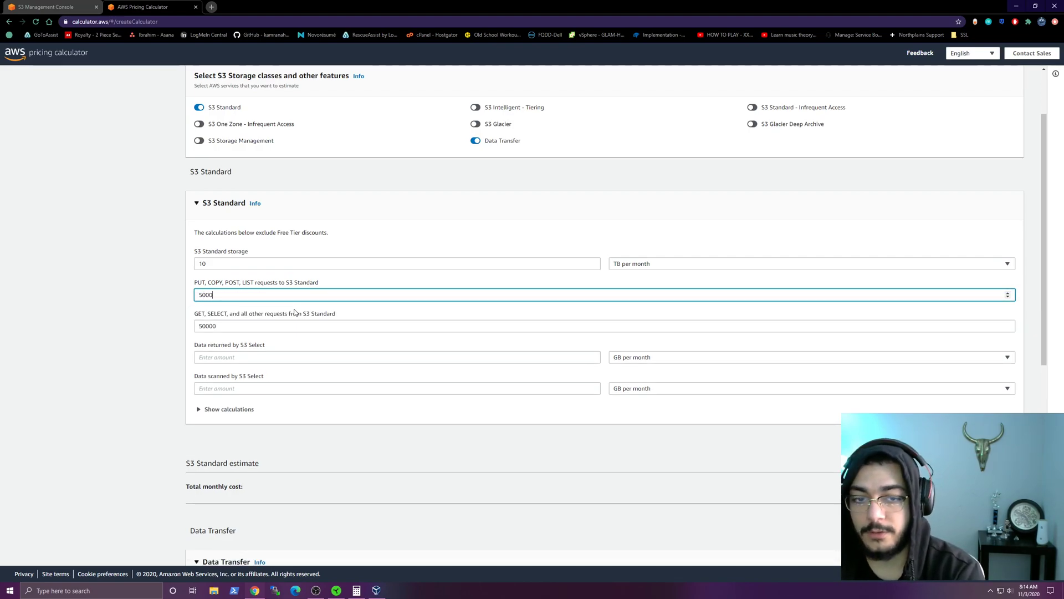
key("BackSpace")
key("BackSpace")
key("BackSpace")
key("BackSpace")
type("2500000")
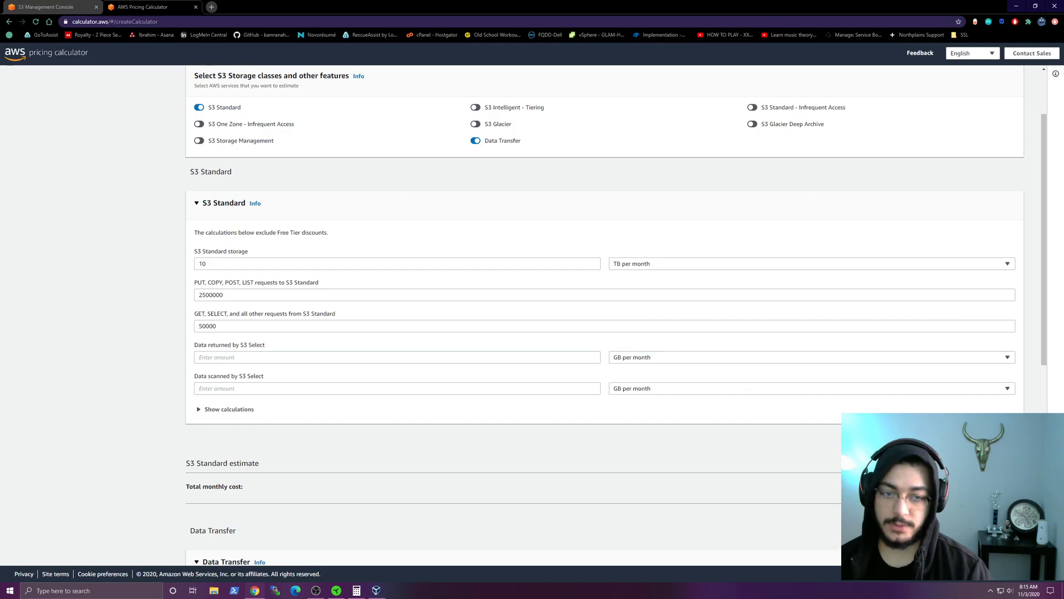
left_click(234, 295)
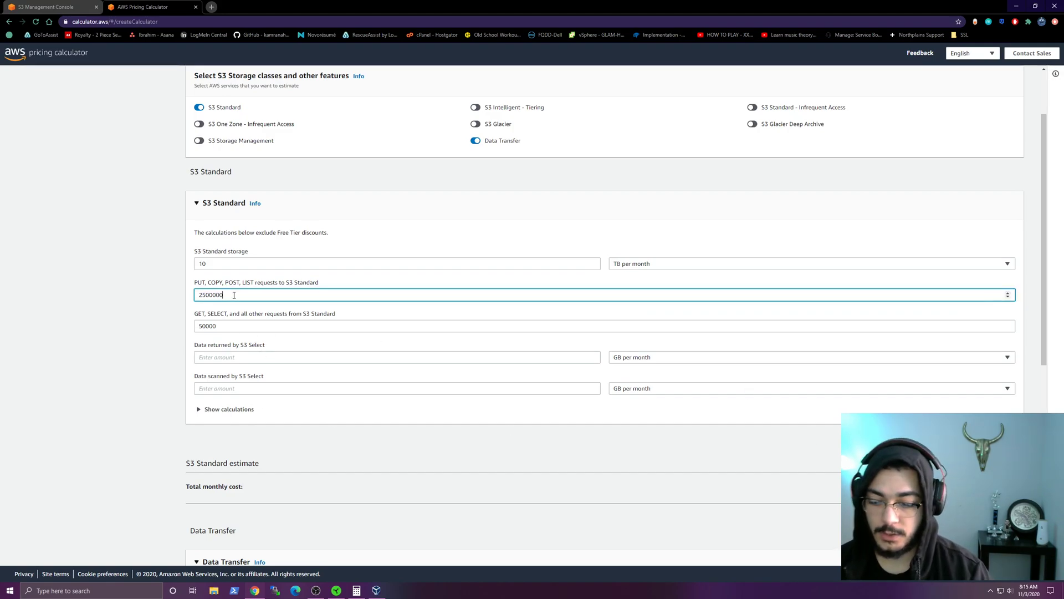
key("BackSpace")
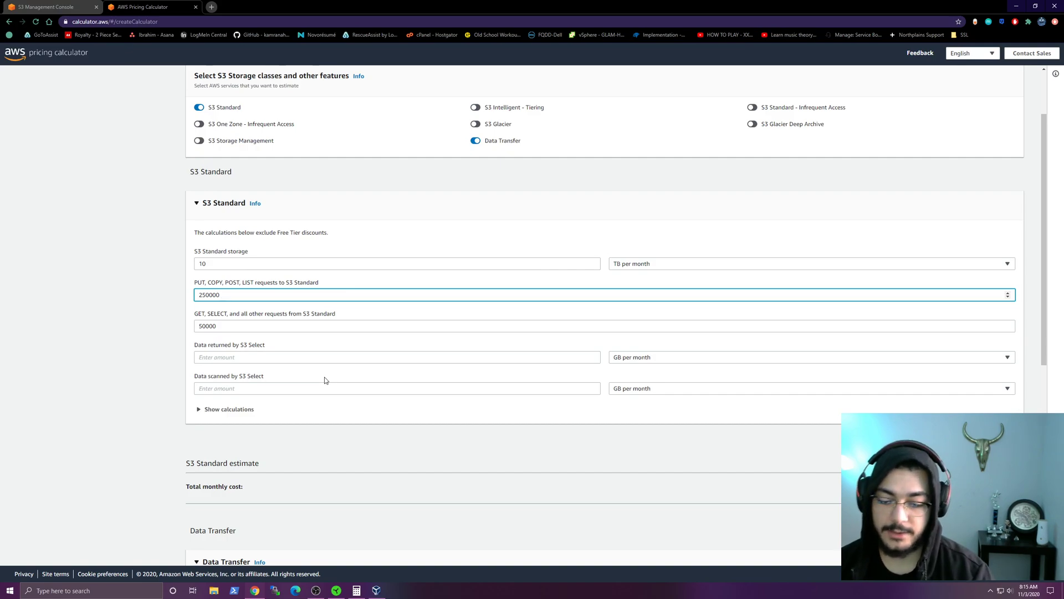
type("00")
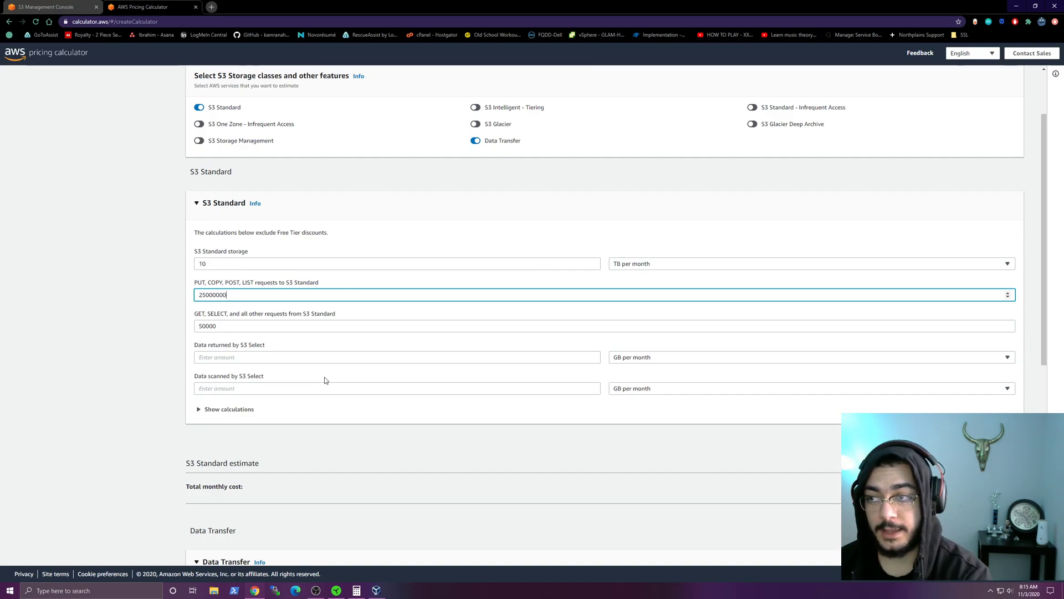
type("0")
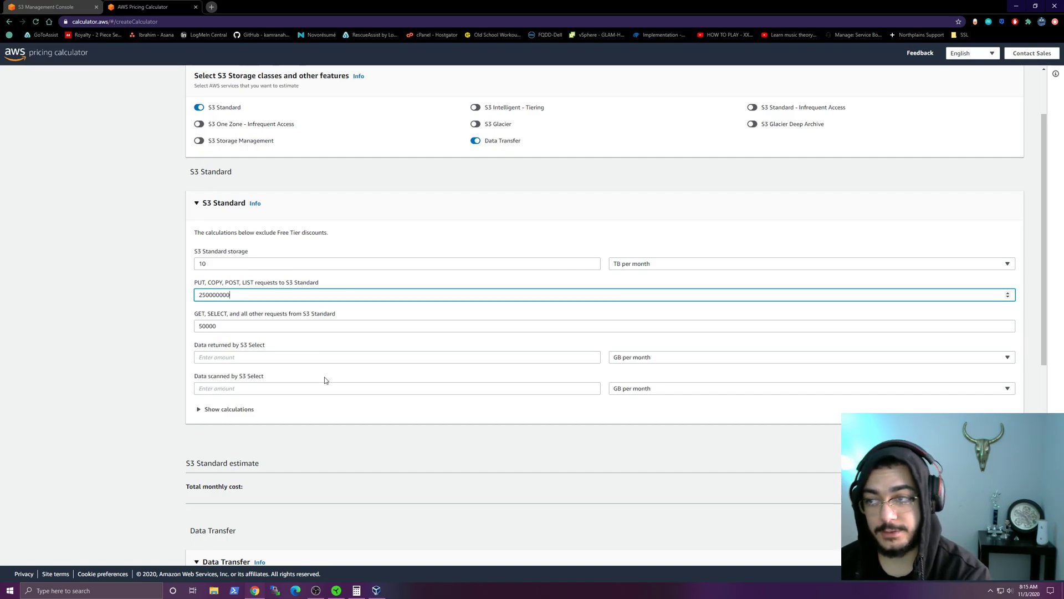
type("00000")
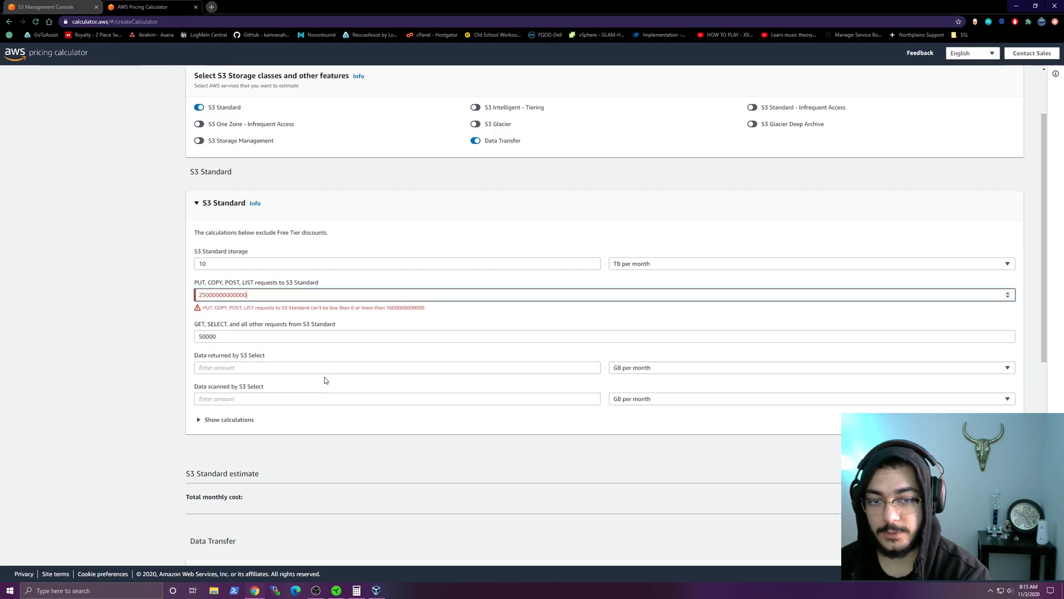
key("BackSpace")
key("BackSpace")
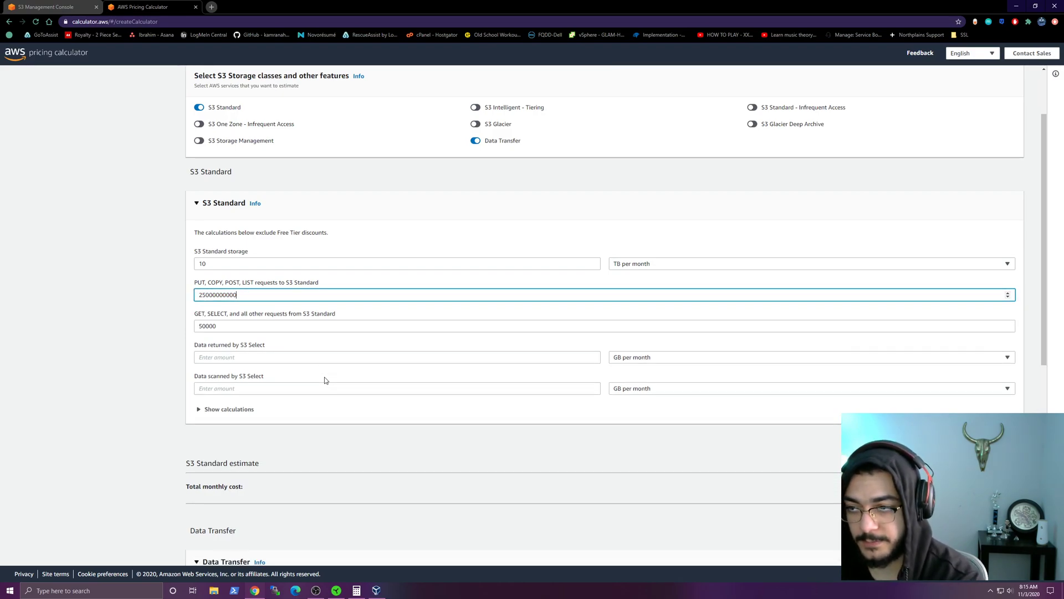
key("BackSpace")
key("BackSpace")
key("BackSpace")
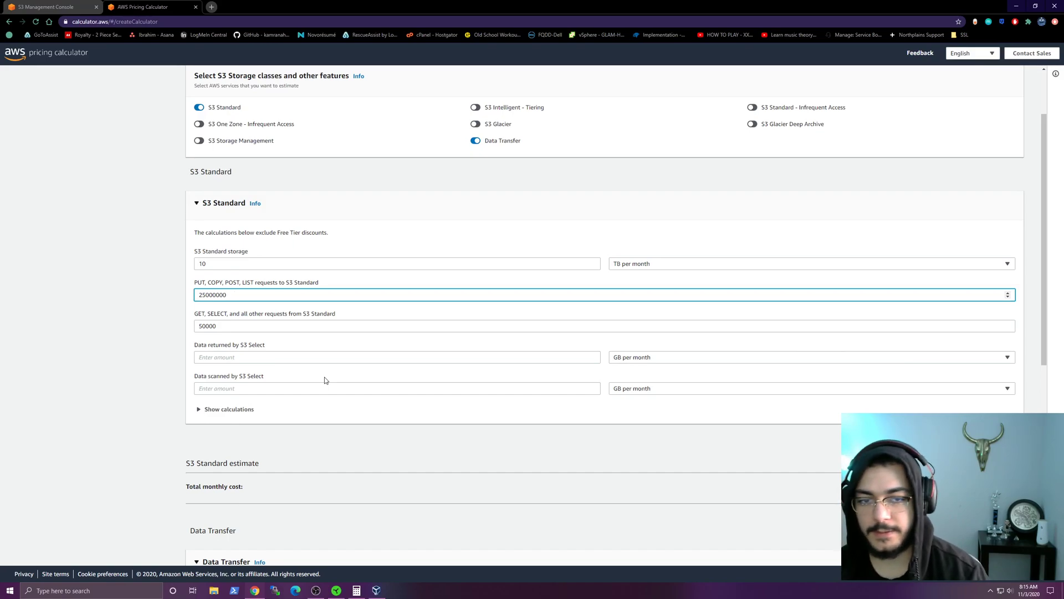
left_click_drag(227, 294, 170, 295)
key("BackSpace")
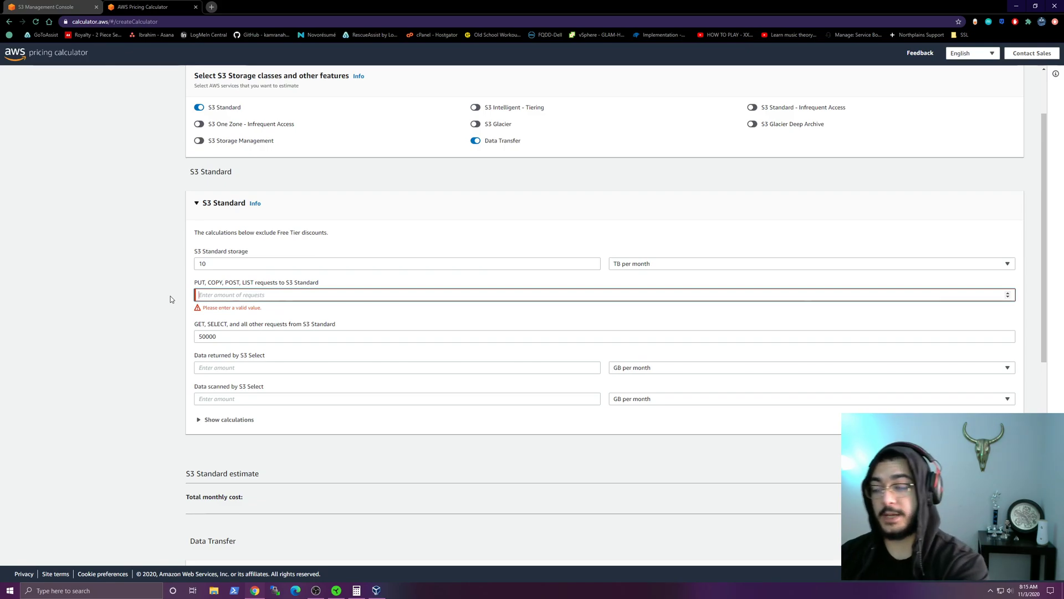
type("99999999999999")
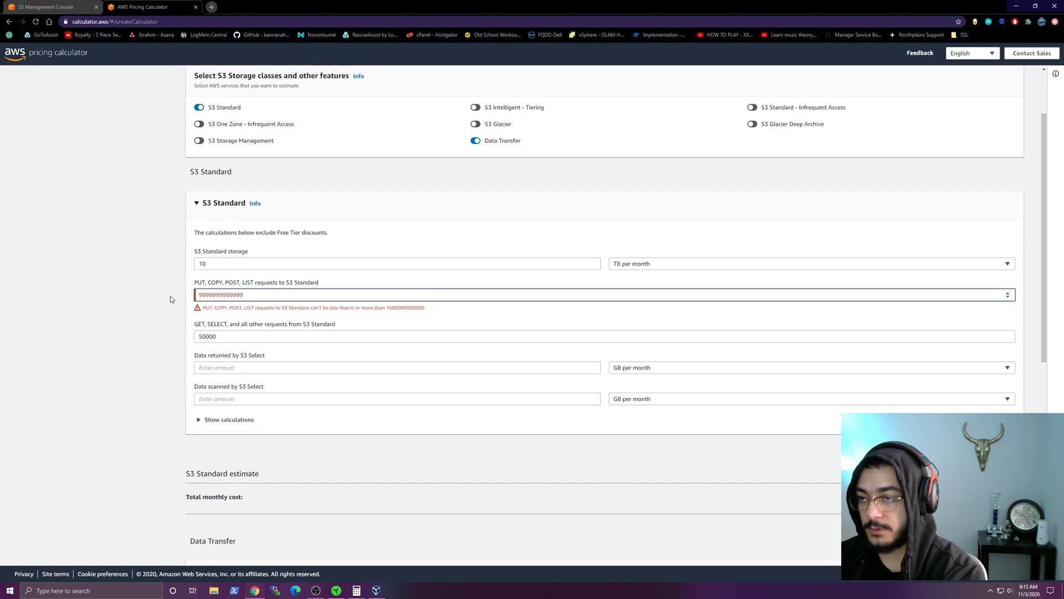
key("BackSpace")
key("BackSpace")
key("Tab")
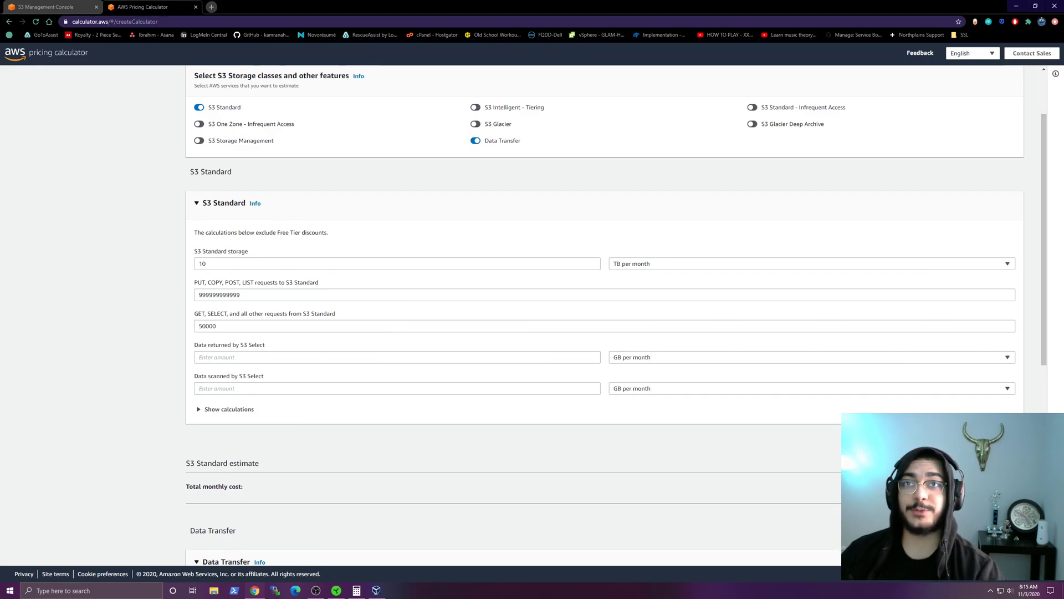
Set the PUT, COPY, POST, LIST requests to 0 and review the S3 Standard monthly estimate and data transfer settings.
key("shift+Tab")
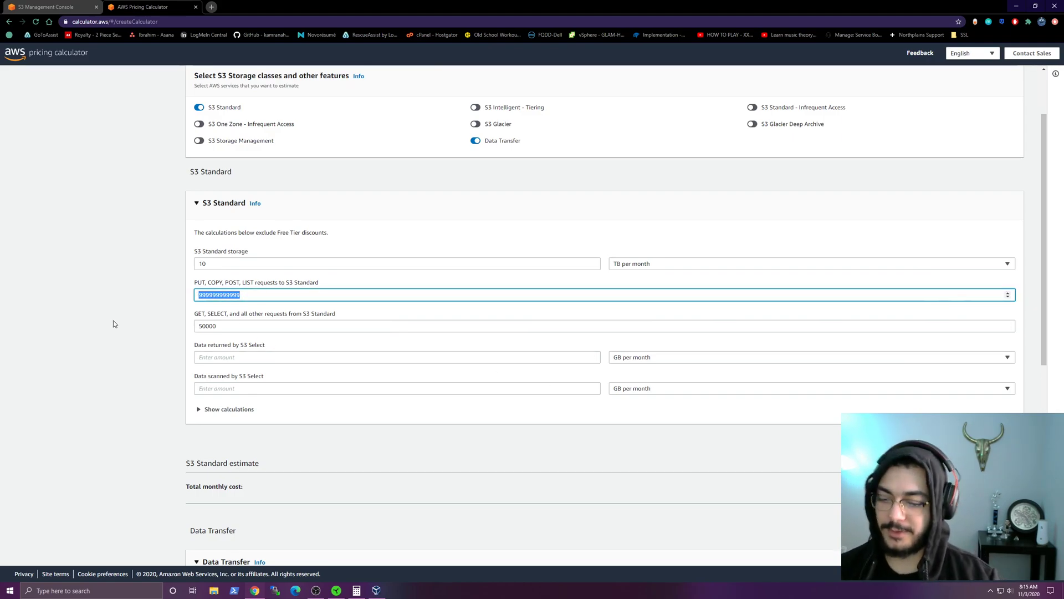
key("BackSpace")
type("0")
left_click(95, 304)
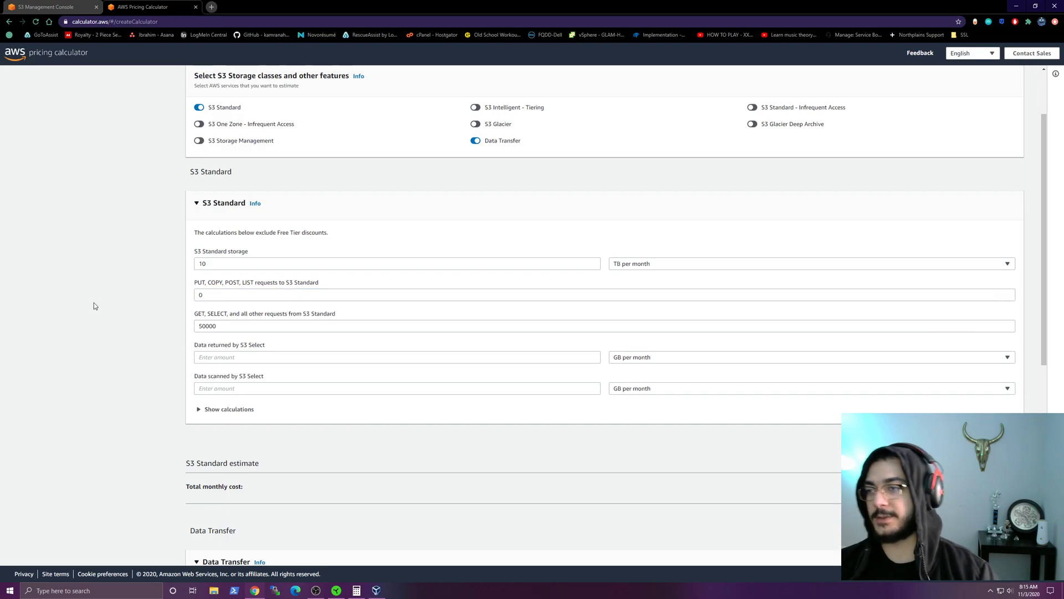
scroll(554, 489, "up", 2)
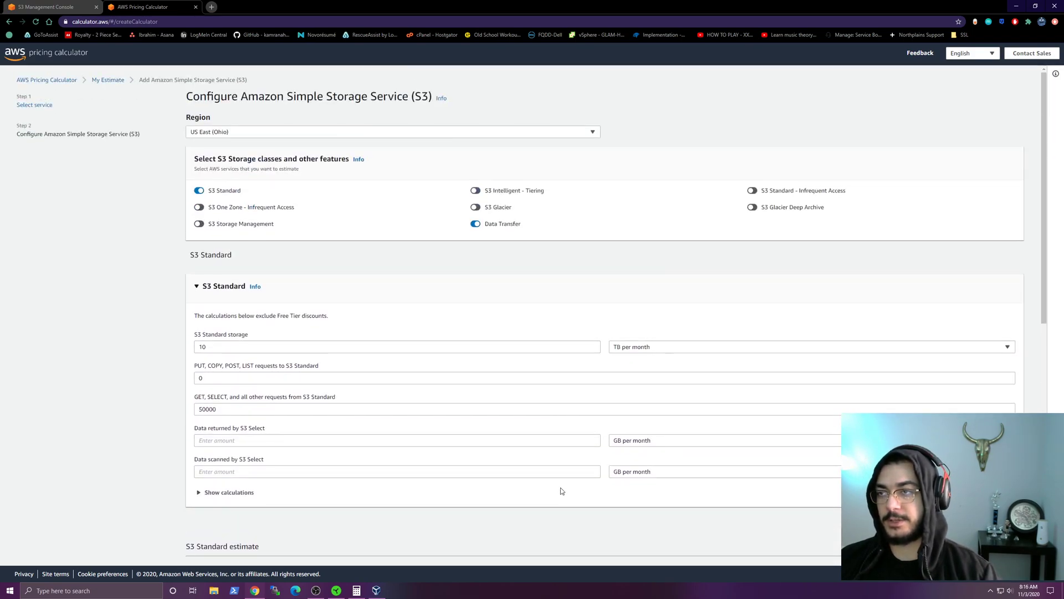
scroll(560, 488, "down", 3)
scroll(412, 485, "down", 3)
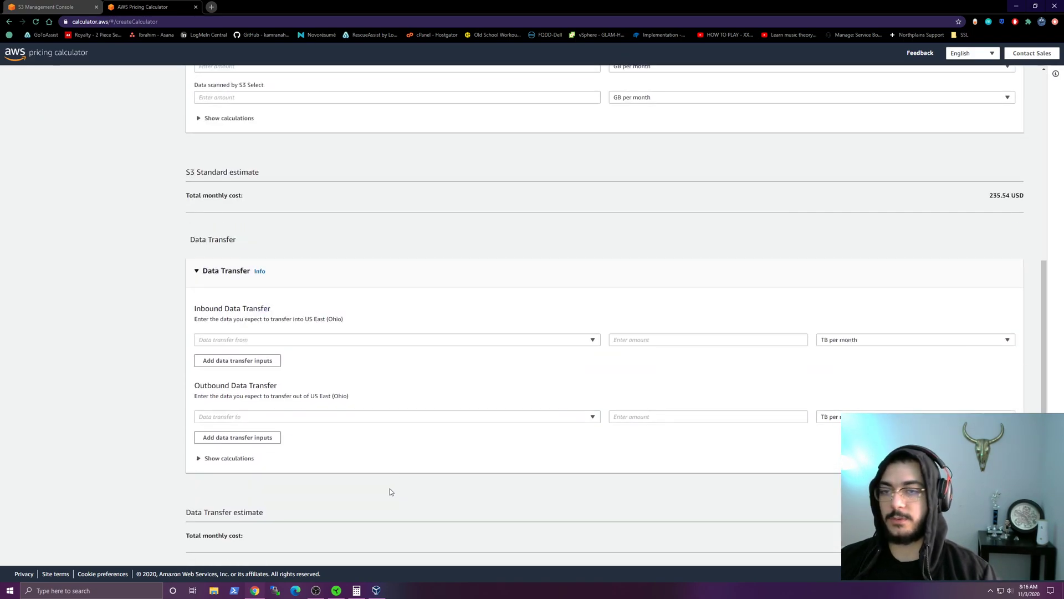
scroll(384, 489, "up", 6)
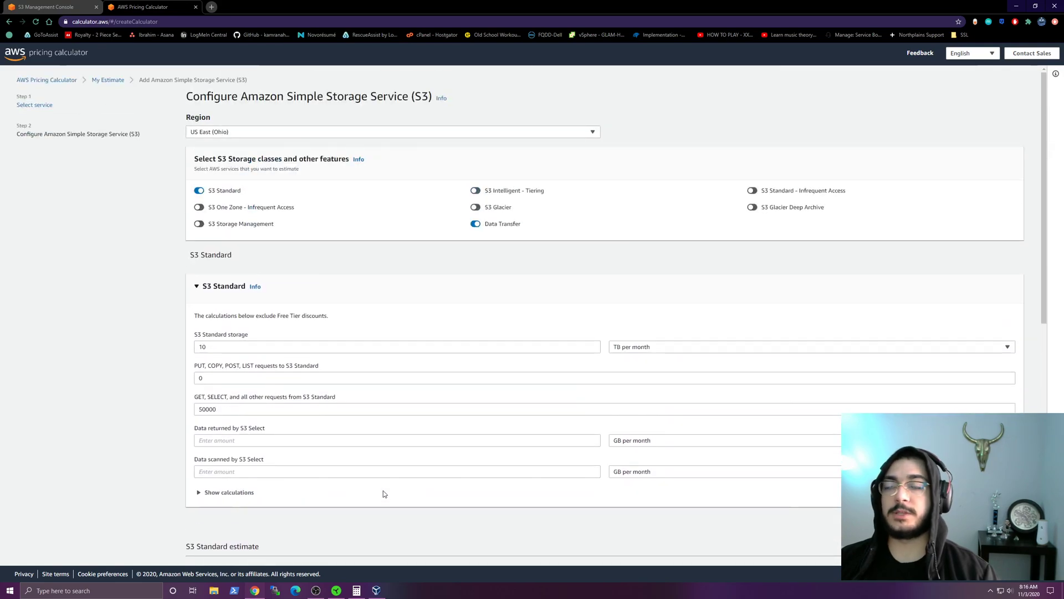